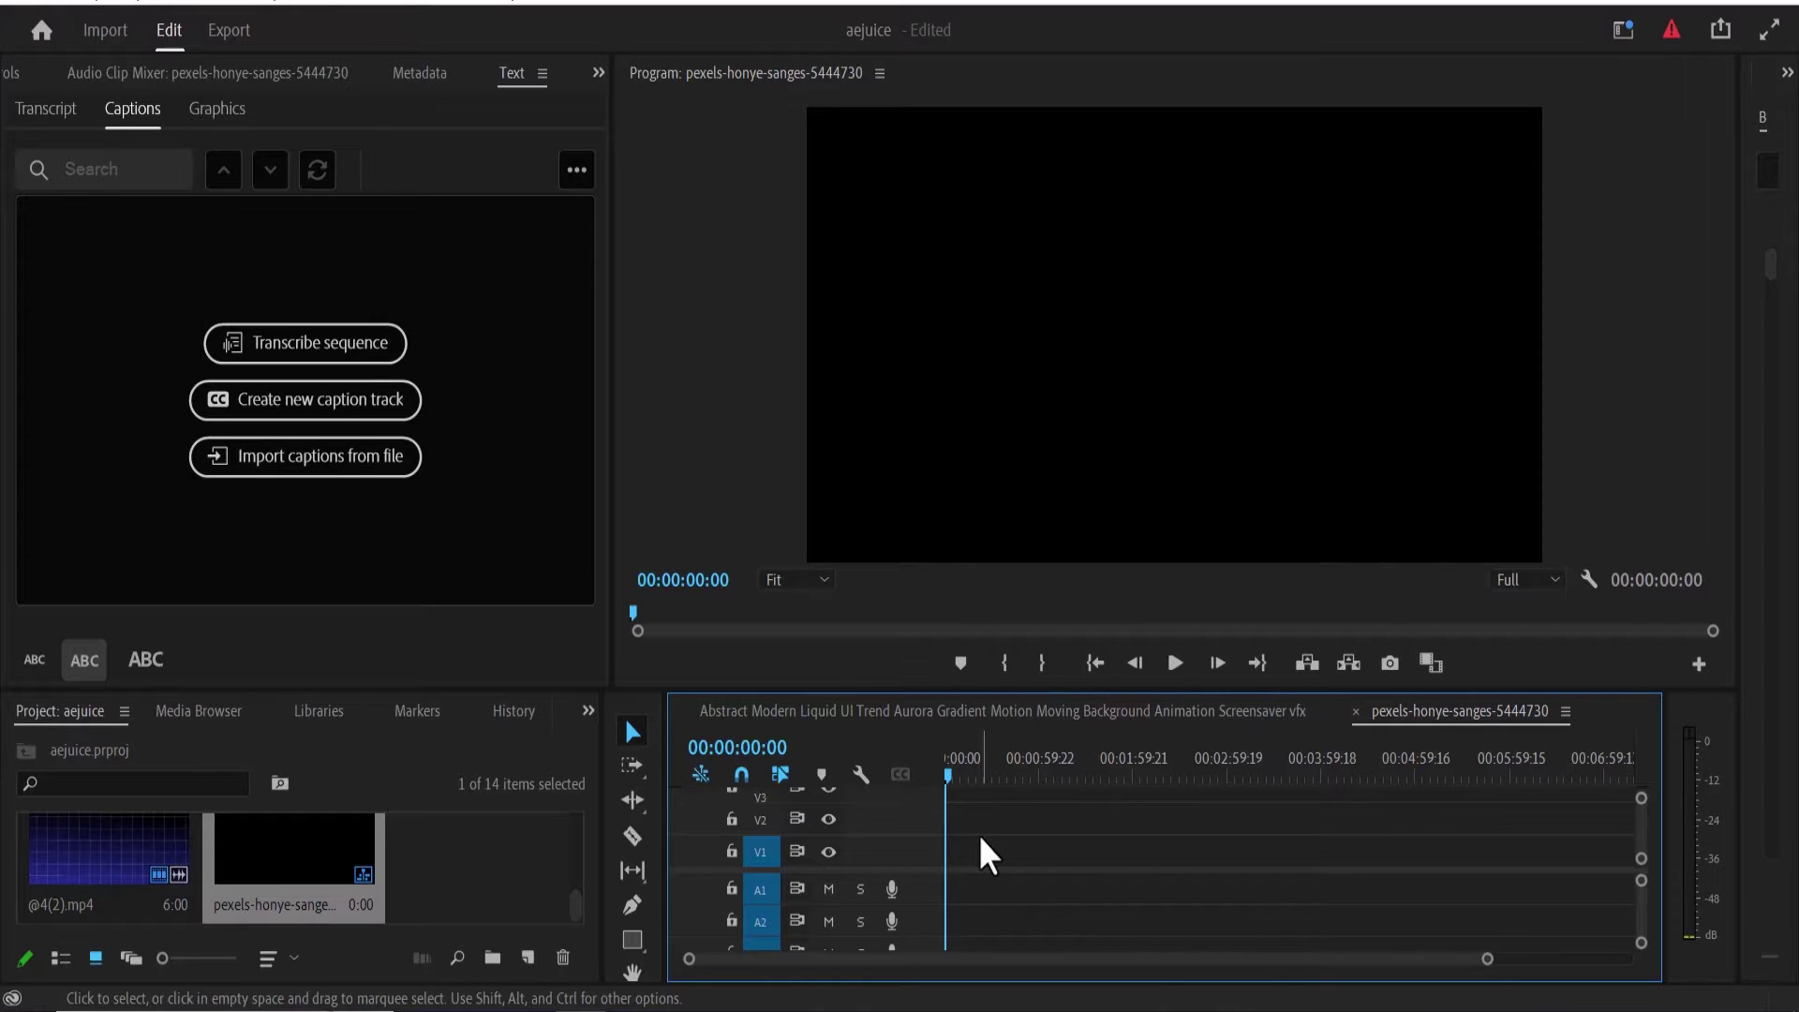
Step: Create a 1920×1080 colour matte in colour 030303 named 'Color Matte'
{"action": "left_click", "coordinate": [529, 958]}
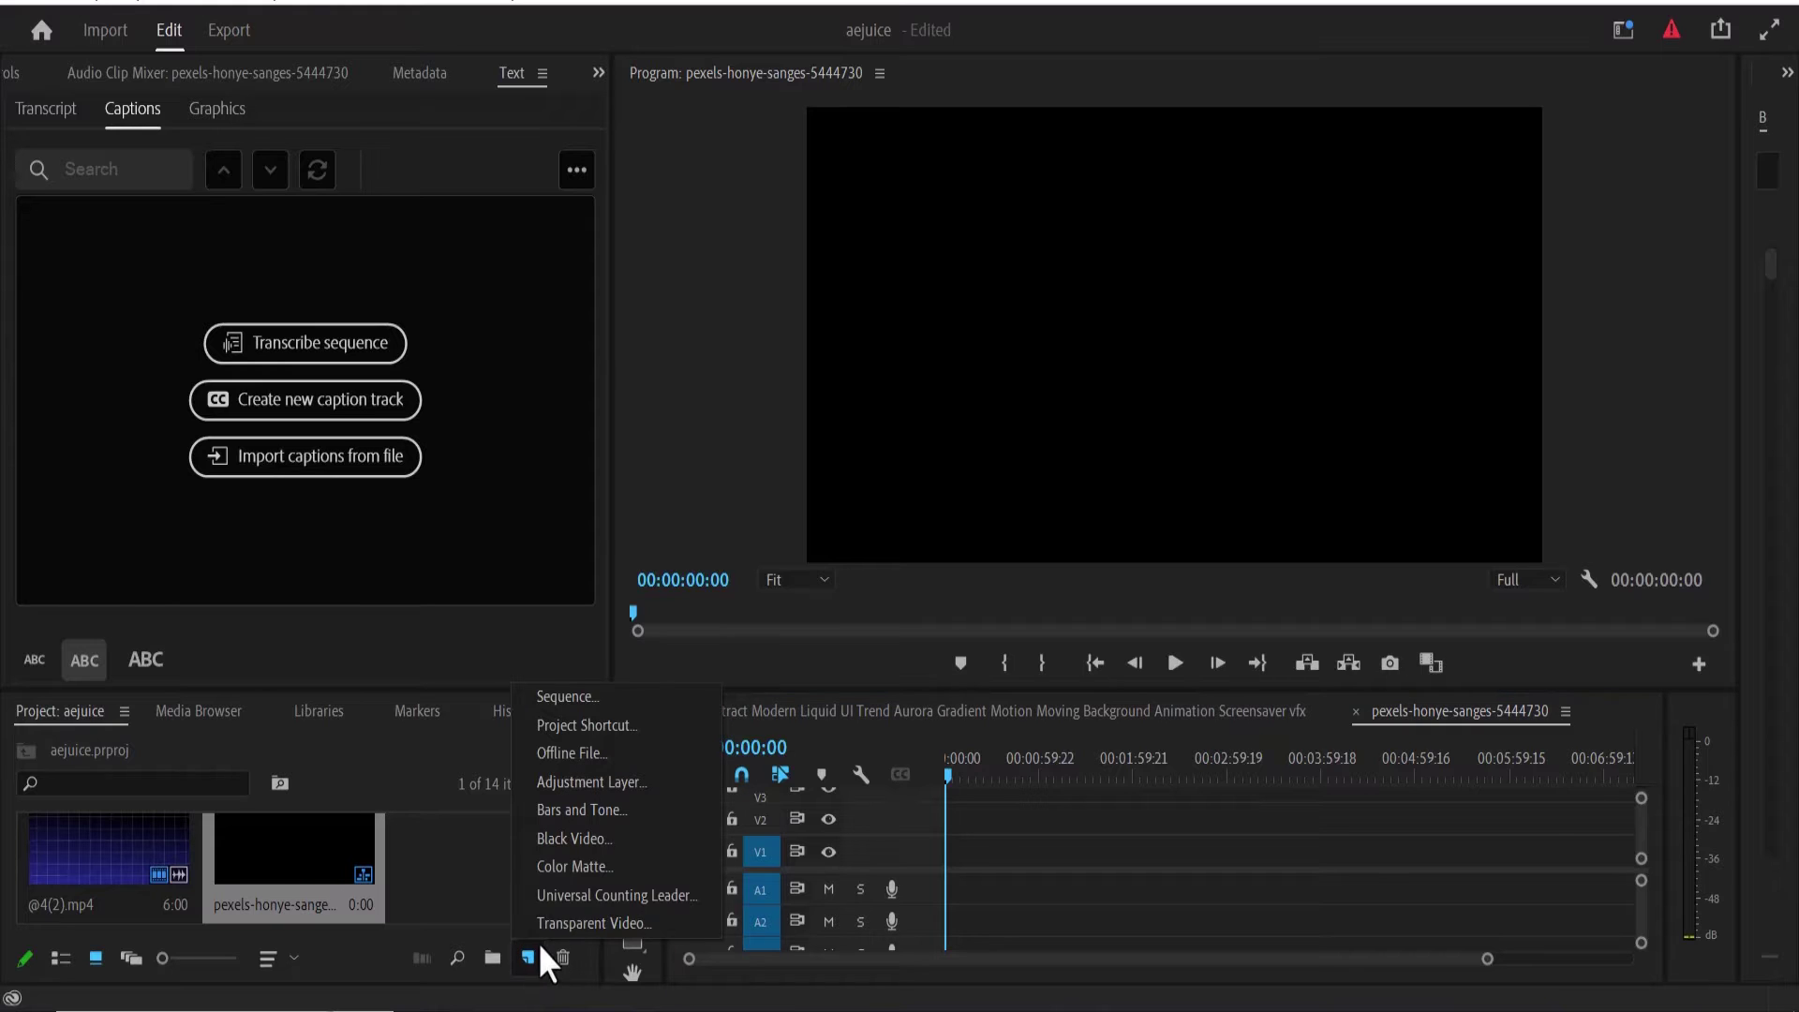
{"action": "left_click", "coordinate": [580, 859]}
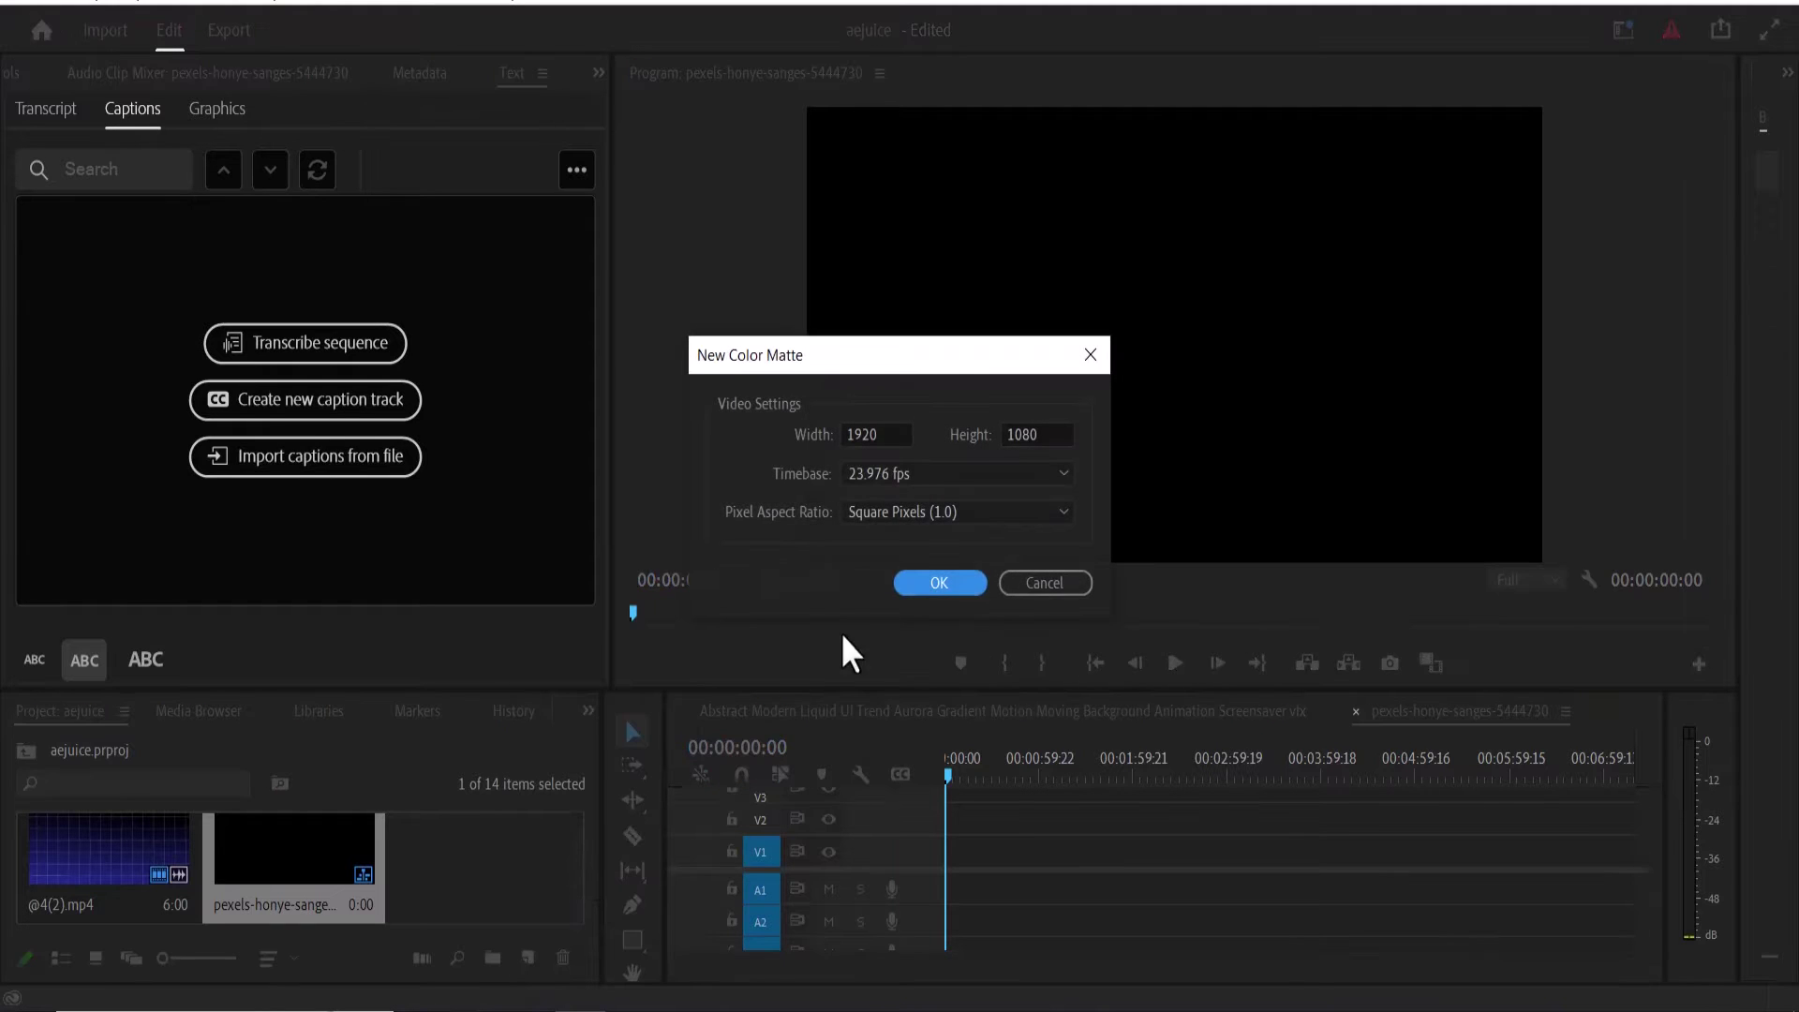
{"action": "left_click", "coordinate": [928, 587]}
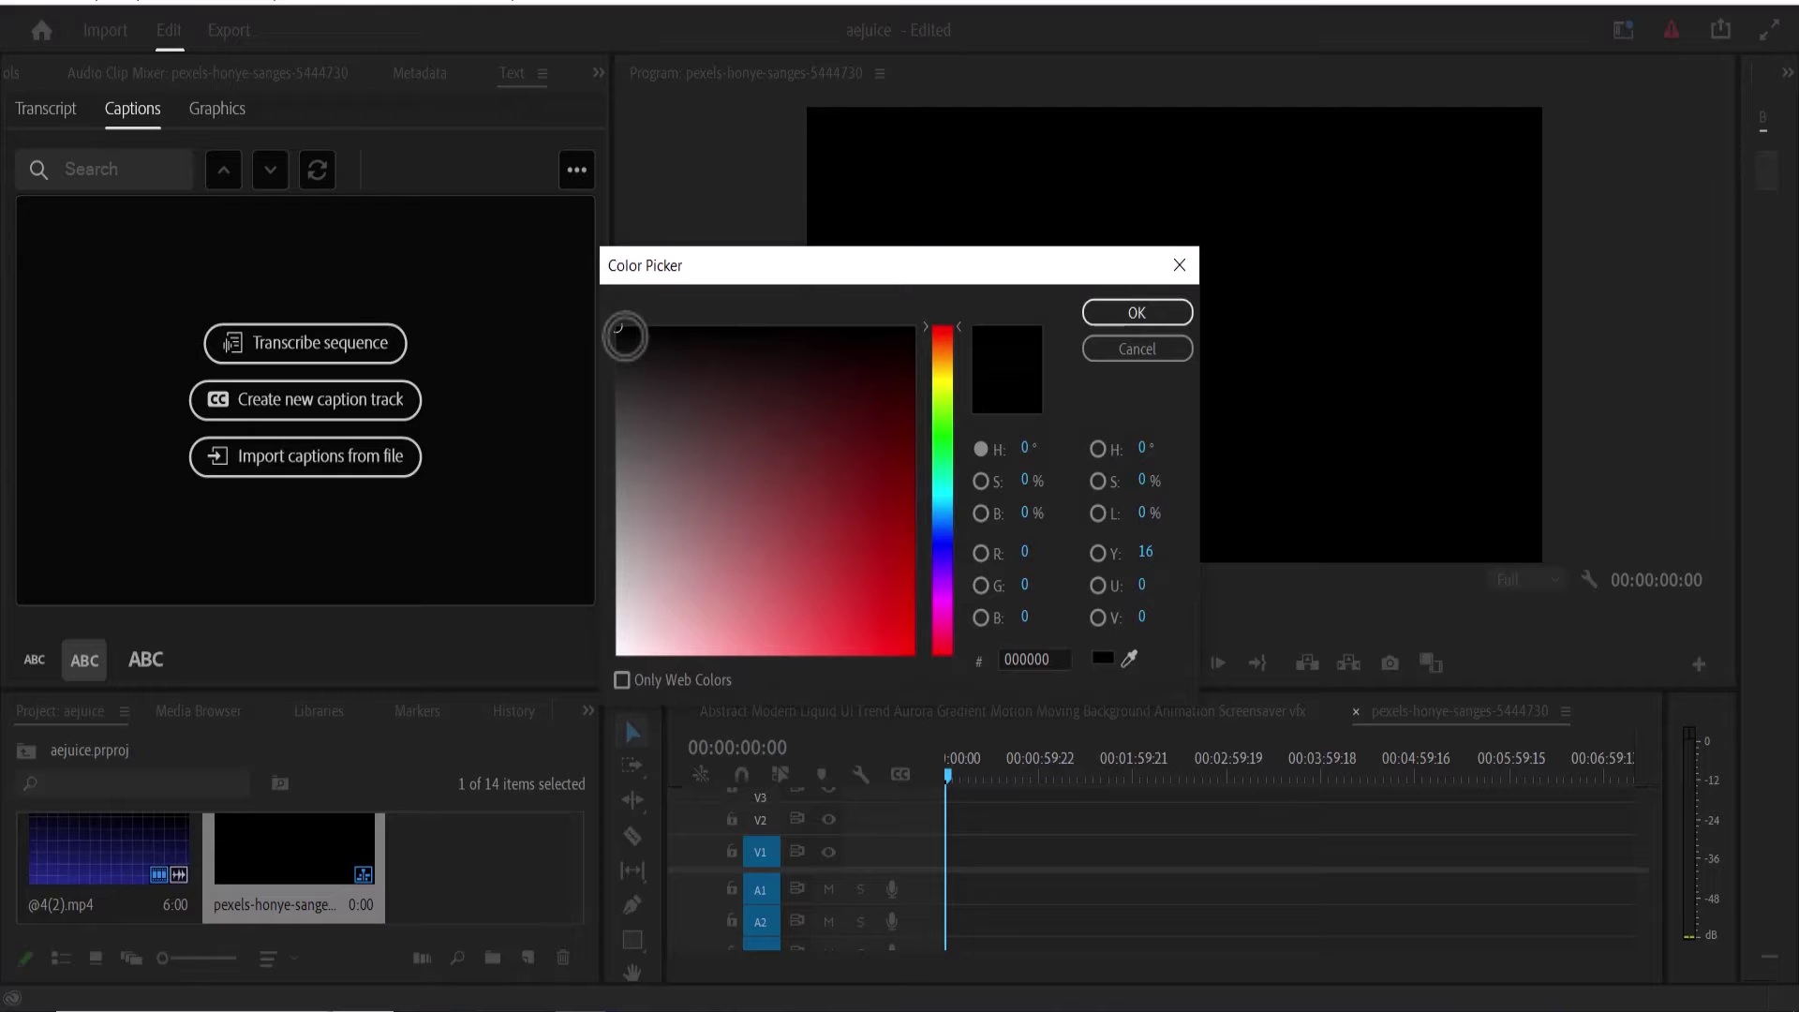
{"action": "left_click", "coordinate": [1139, 310]}
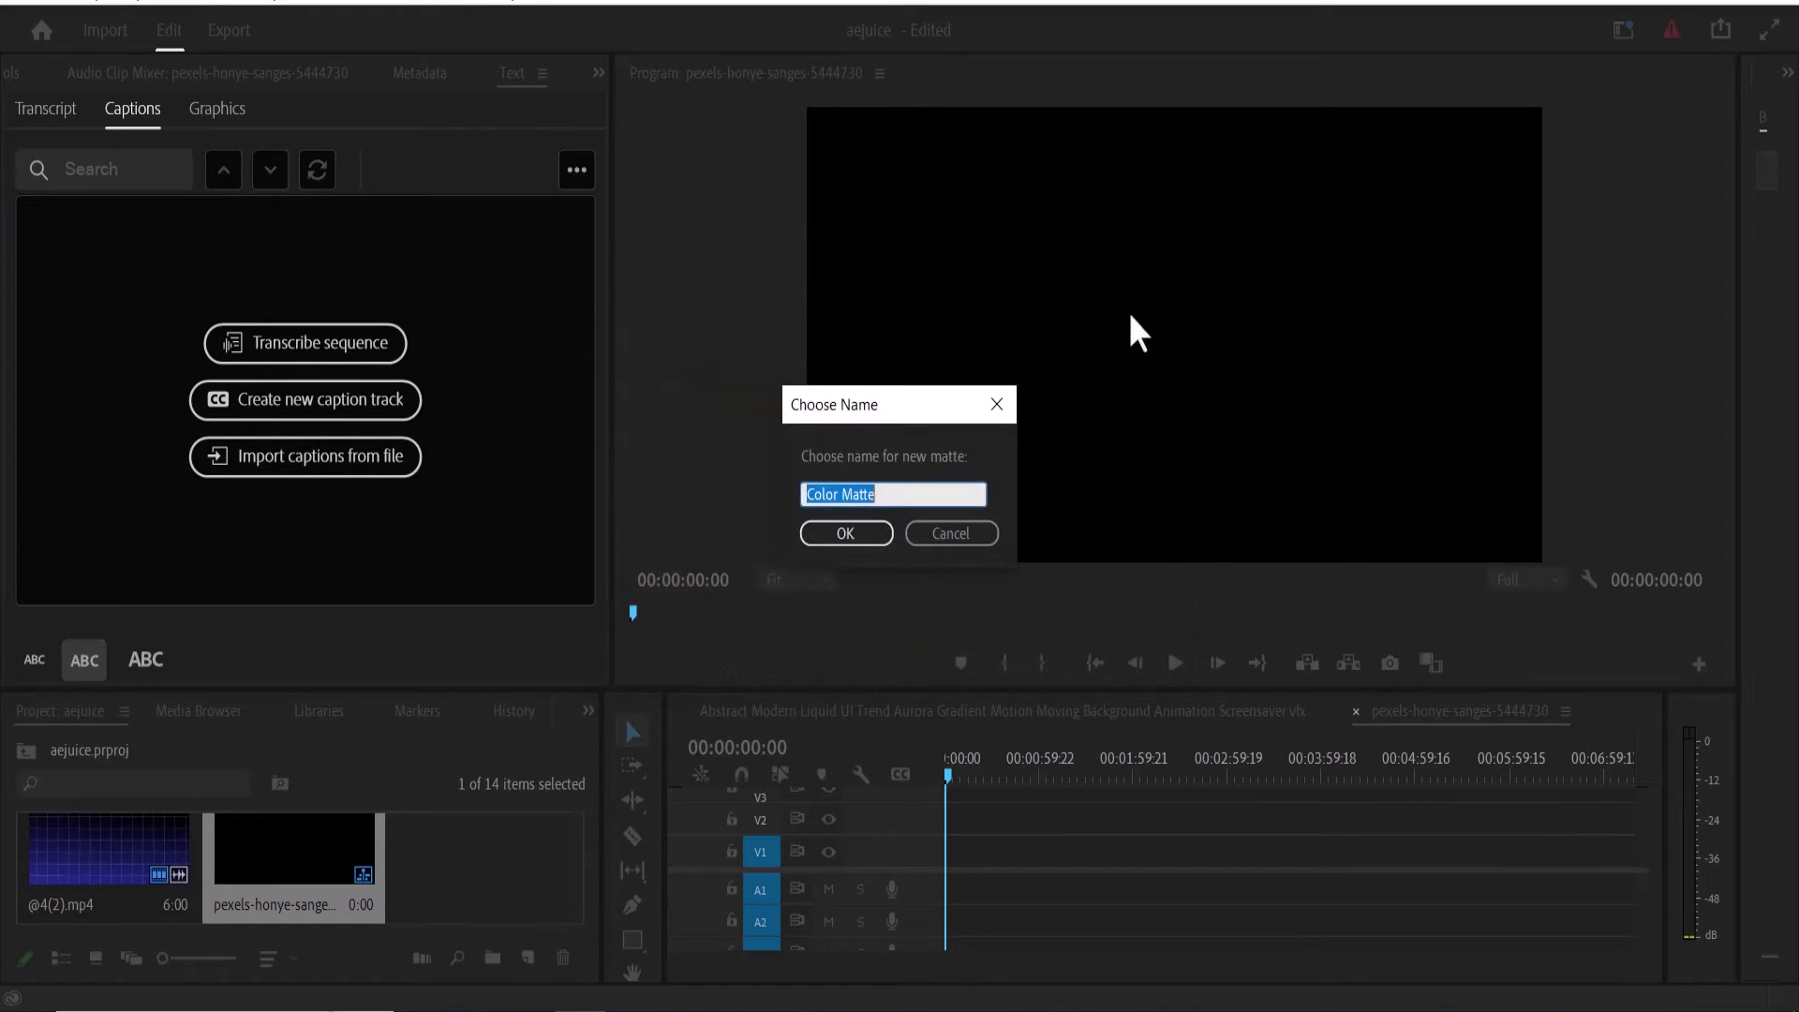
{"action": "left_click", "coordinate": [844, 535]}
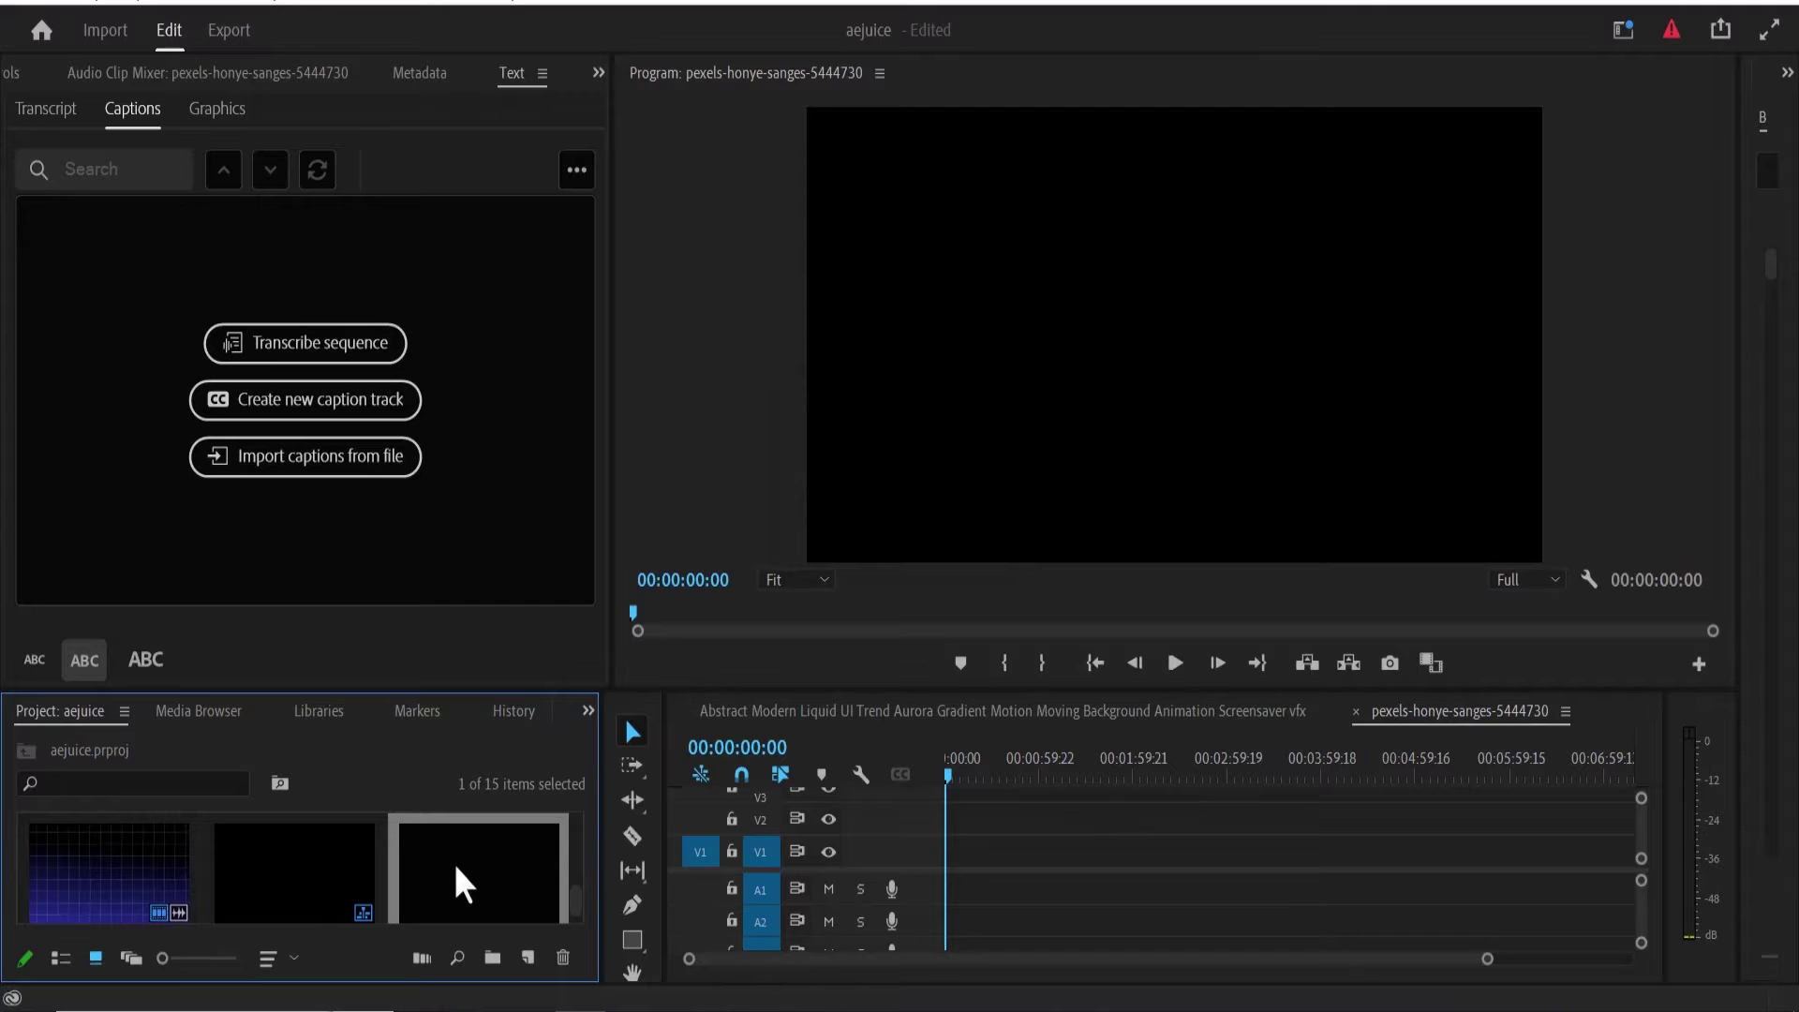
Step: Place Color Matte at 00:00 on V1 and extend its end to 00:00:12:04
{"action": "left_click_drag", "start_coordinate": [453, 863], "coordinate": [984, 872]}
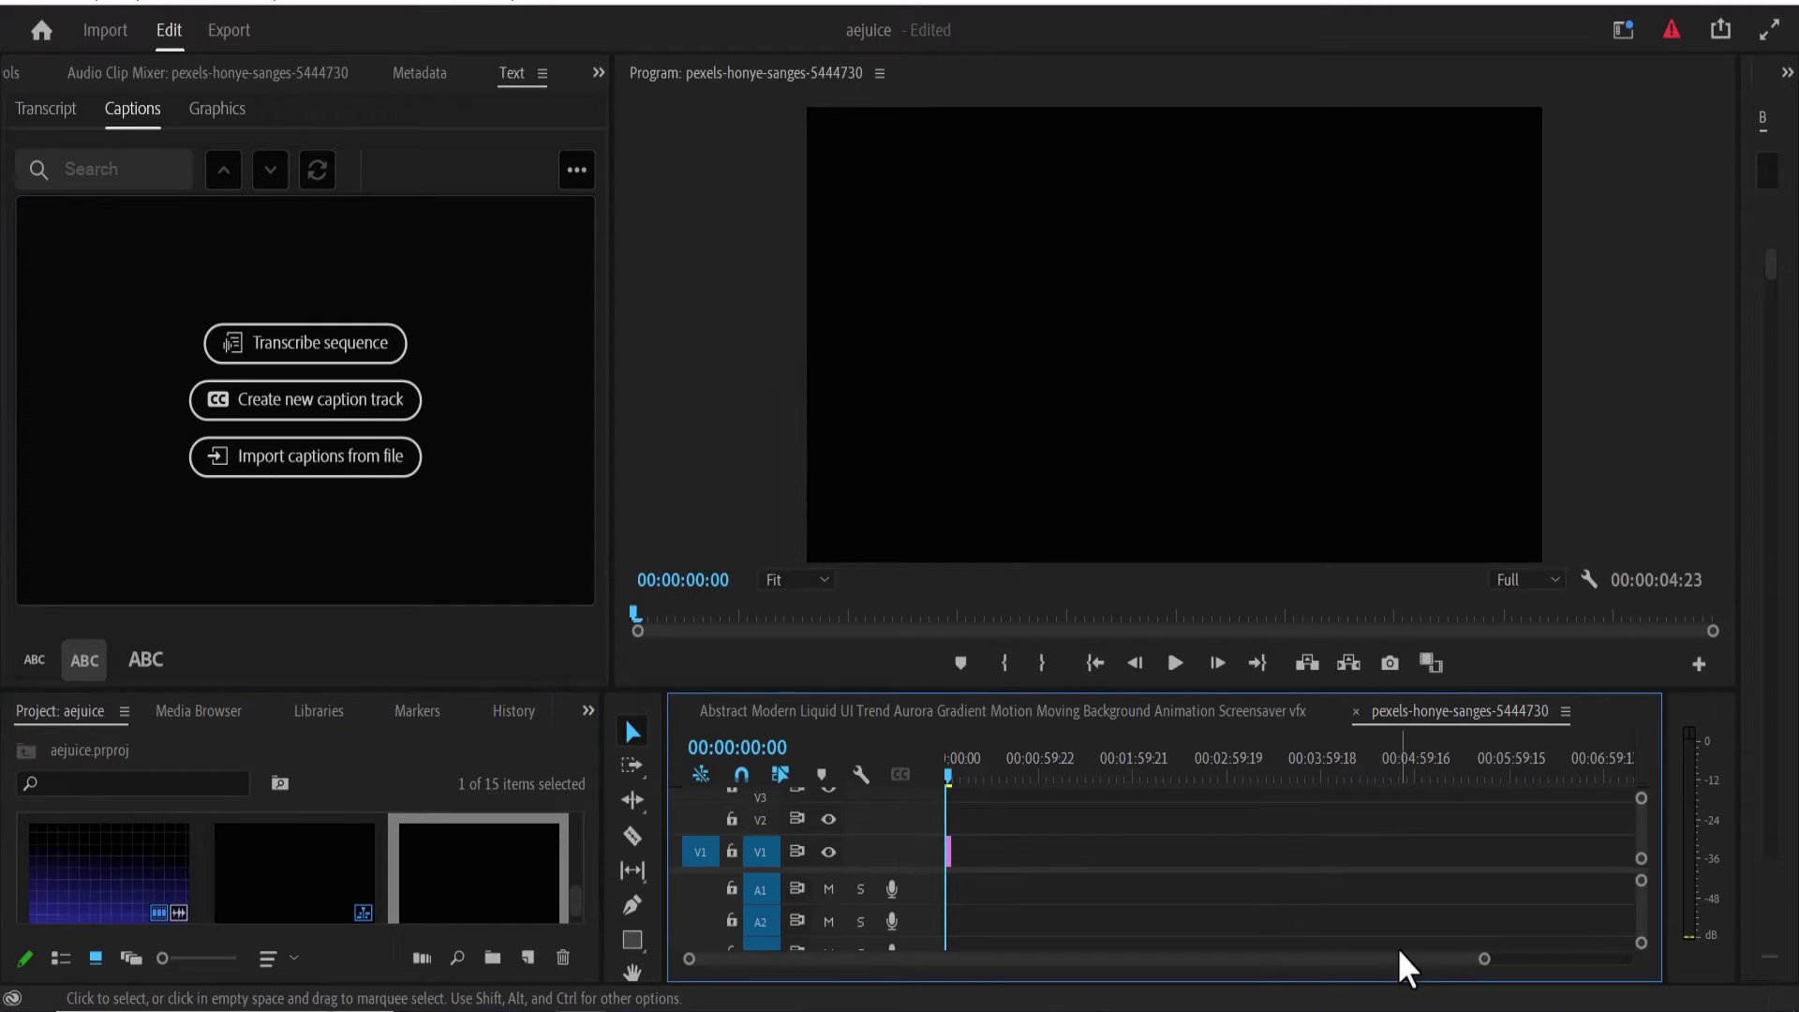
{"action": "left_click_drag", "start_coordinate": [1484, 959], "coordinate": [1184, 975]}
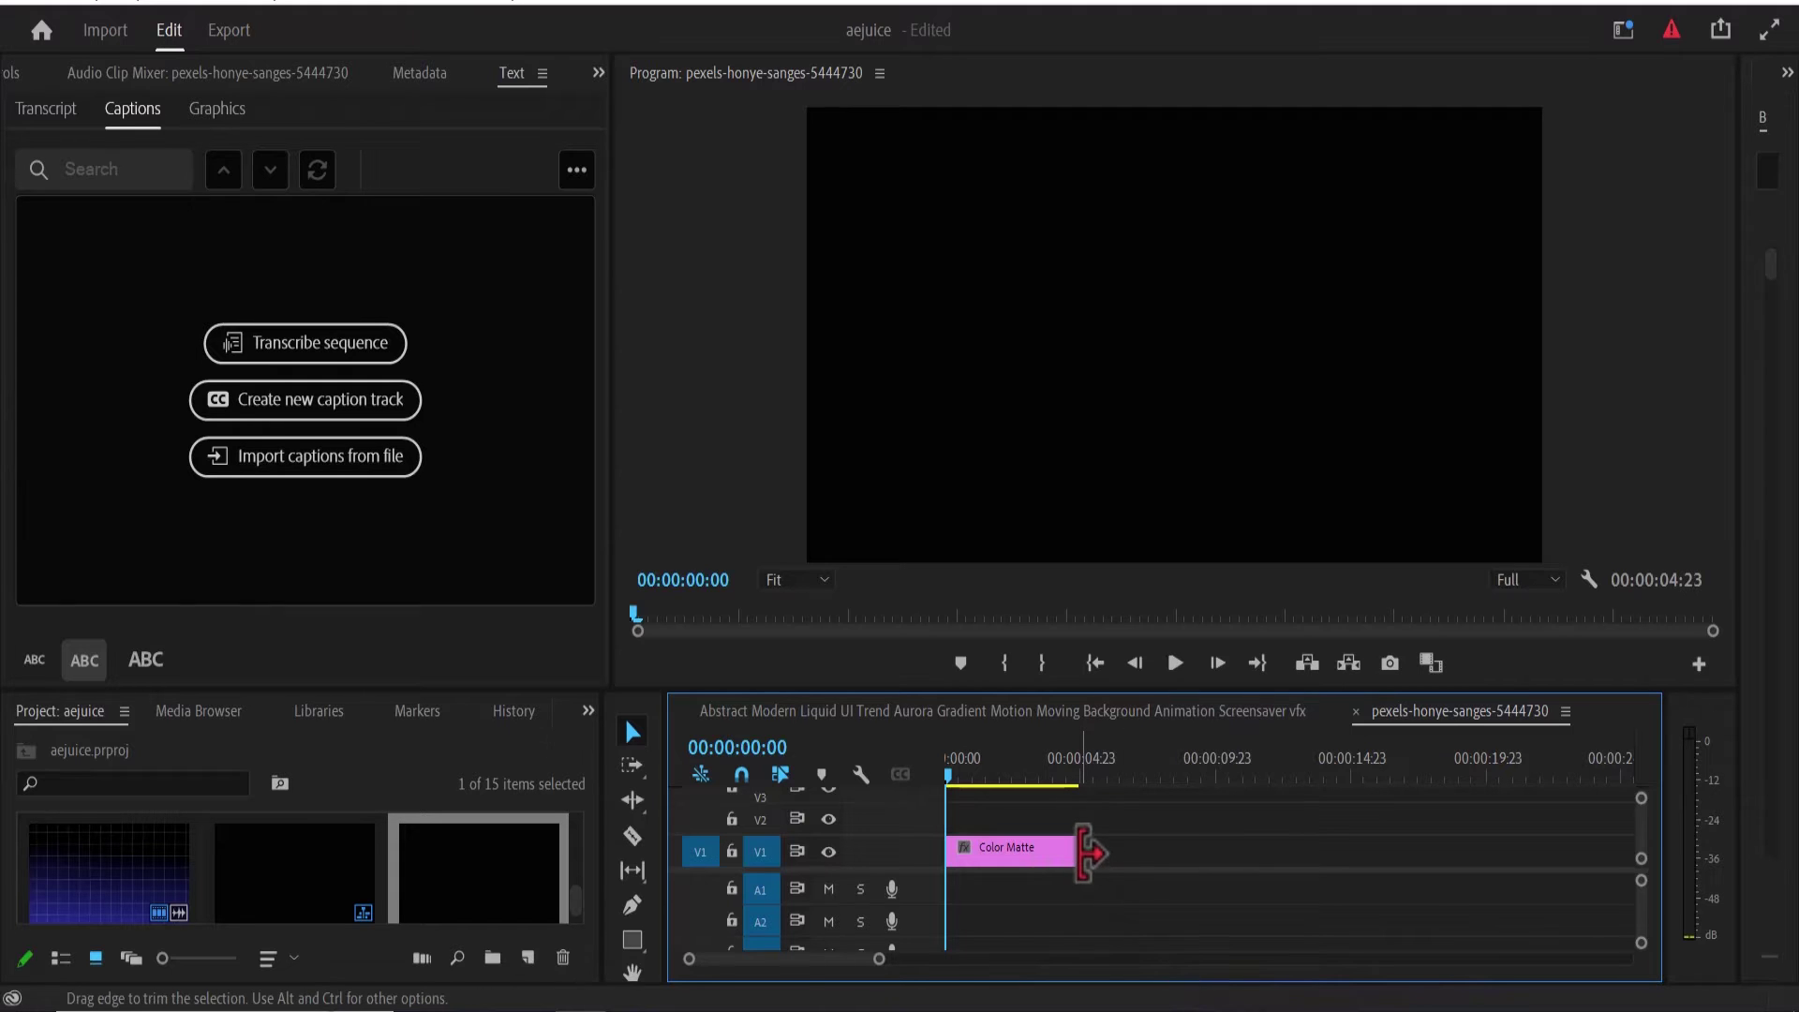
{"action": "left_click_drag", "start_coordinate": [1085, 853], "coordinate": [1283, 875]}
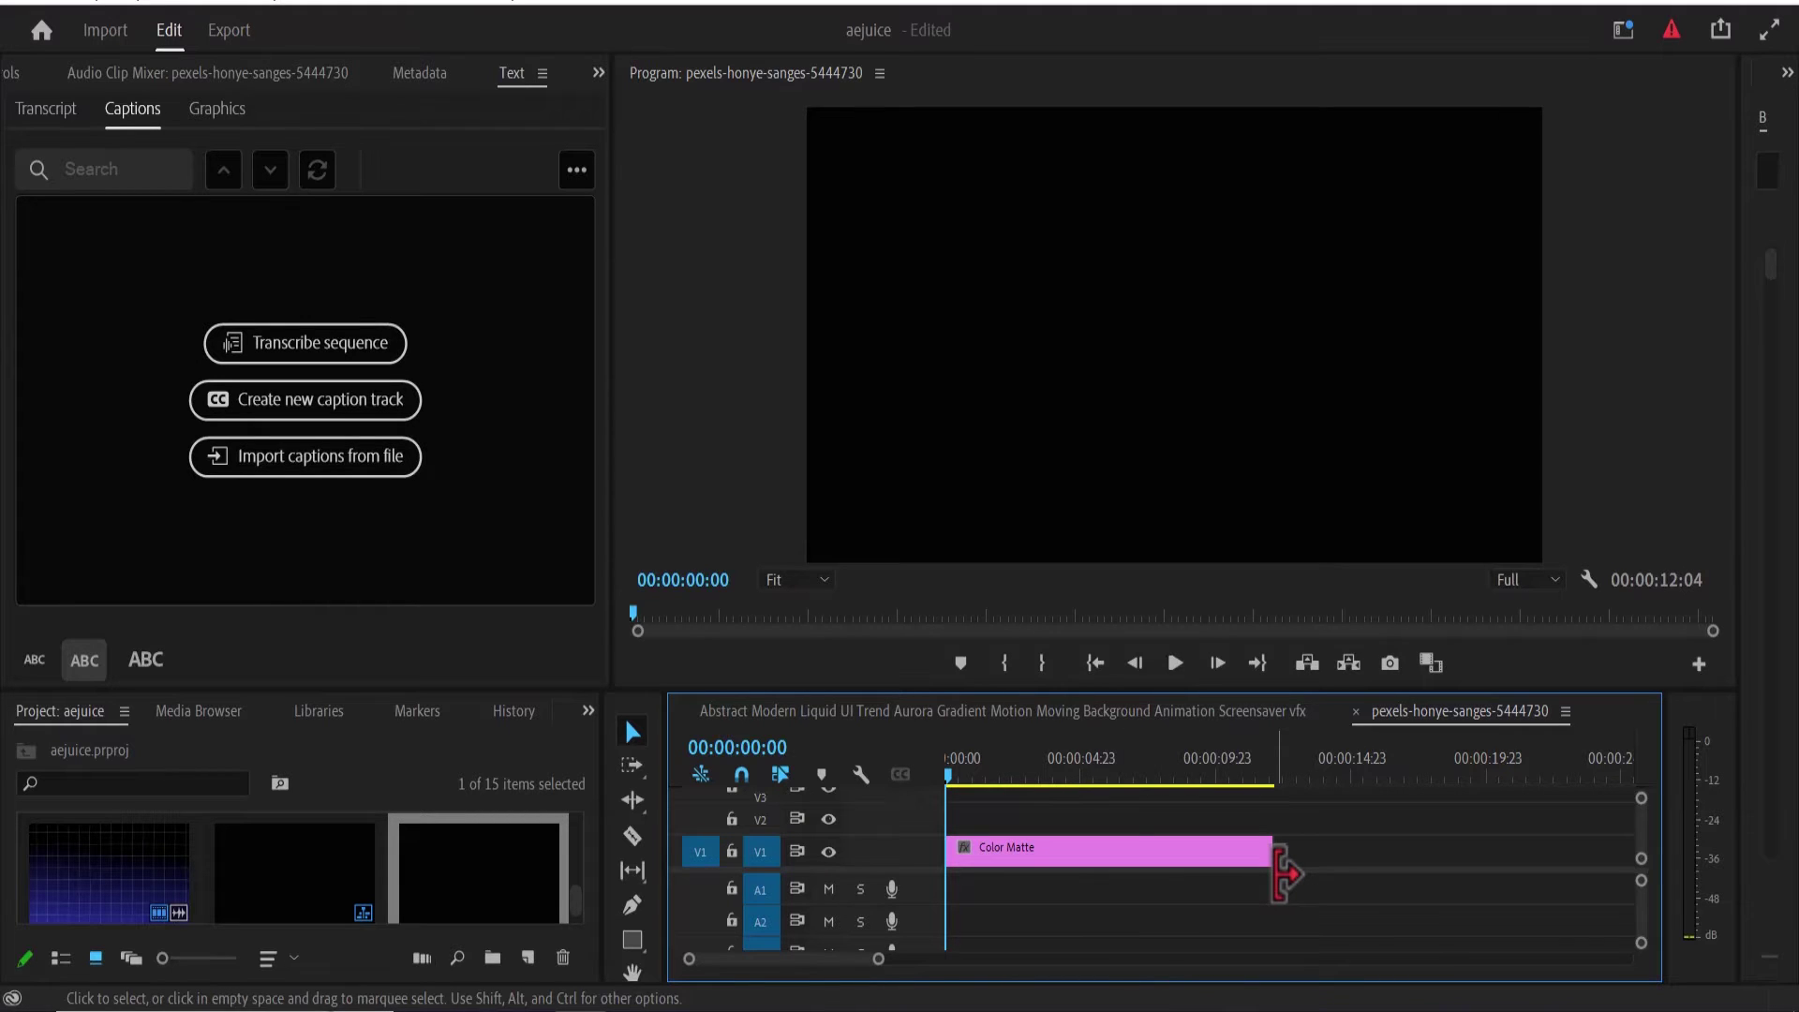
{"action": "left_click", "coordinate": [1160, 851]}
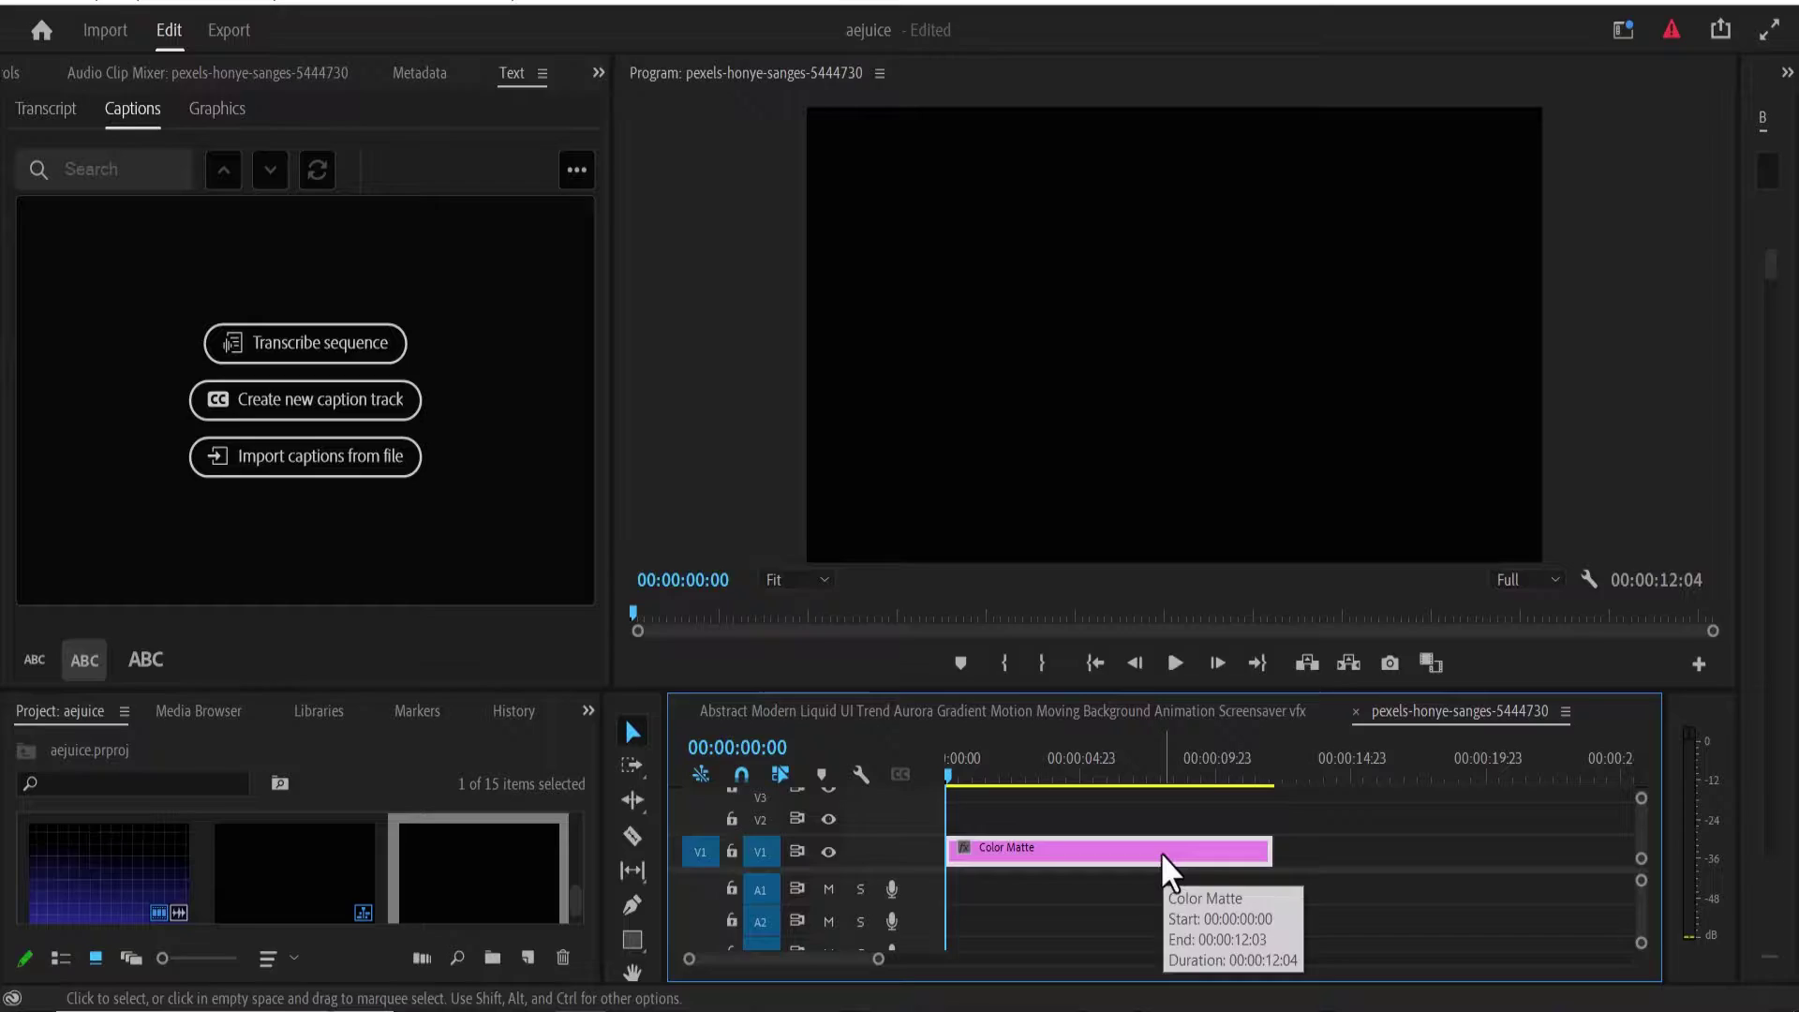
Step: Search the Effects panel for Grid and Turbulent Displace and drop both onto Color Matte
{"action": "left_click", "coordinate": [225, 784]}
{"action": "type", "text": "grid"}
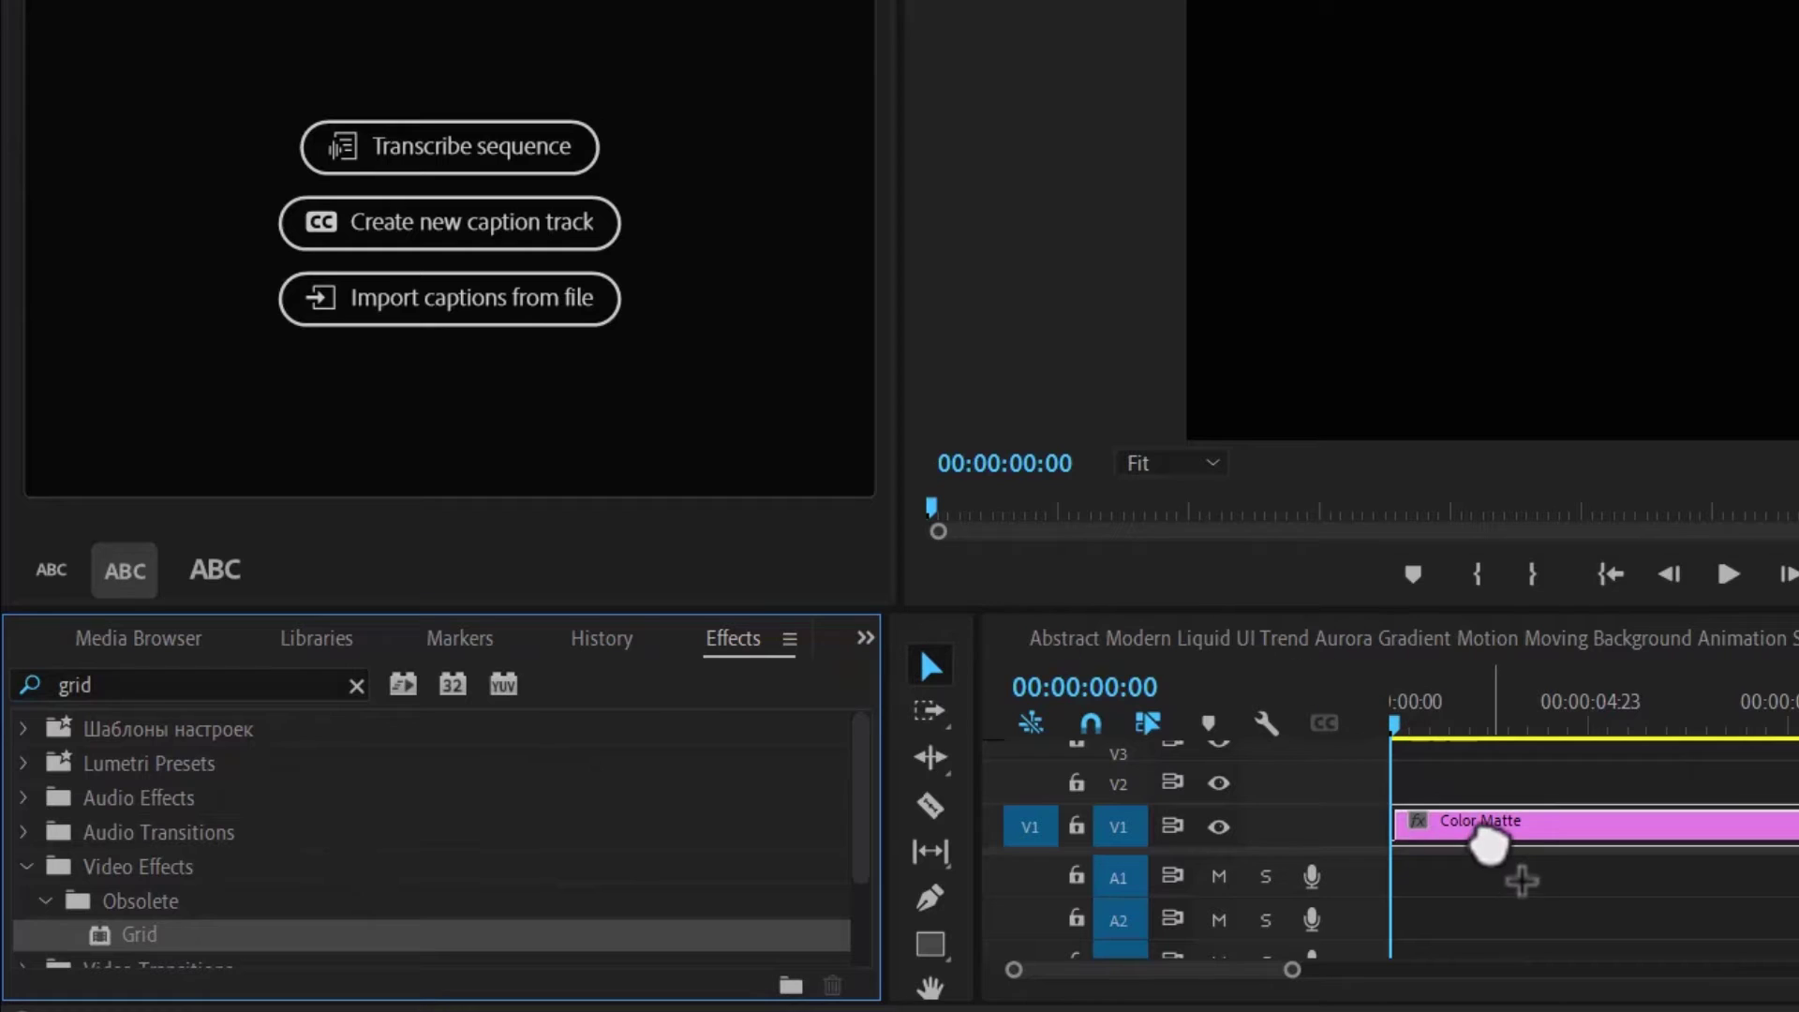
{"action": "left_click_drag", "start_coordinate": [170, 939], "coordinate": [1487, 844]}
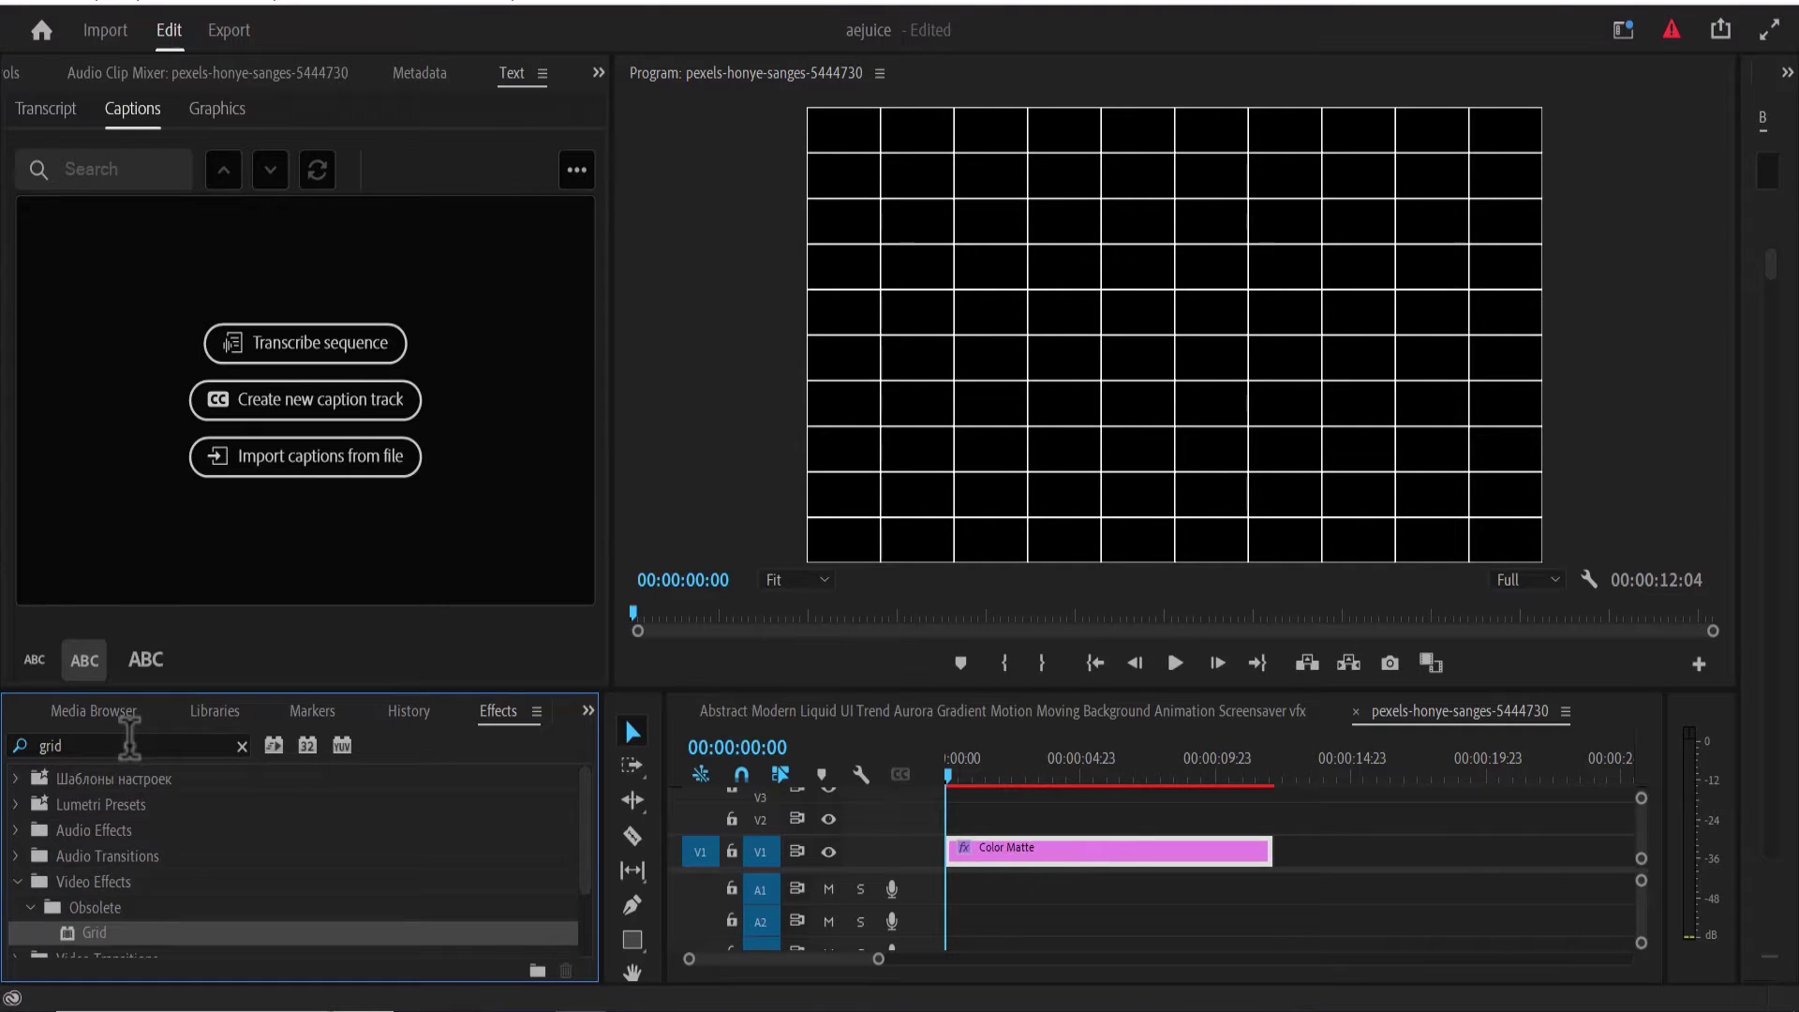
{"action": "key", "text": "BackSpace"}
{"action": "key", "text": "BackSpace"}
{"action": "key", "text": "BackSpace"}
{"action": "key", "text": "BackSpace"}
{"action": "type", "text": "tu"}
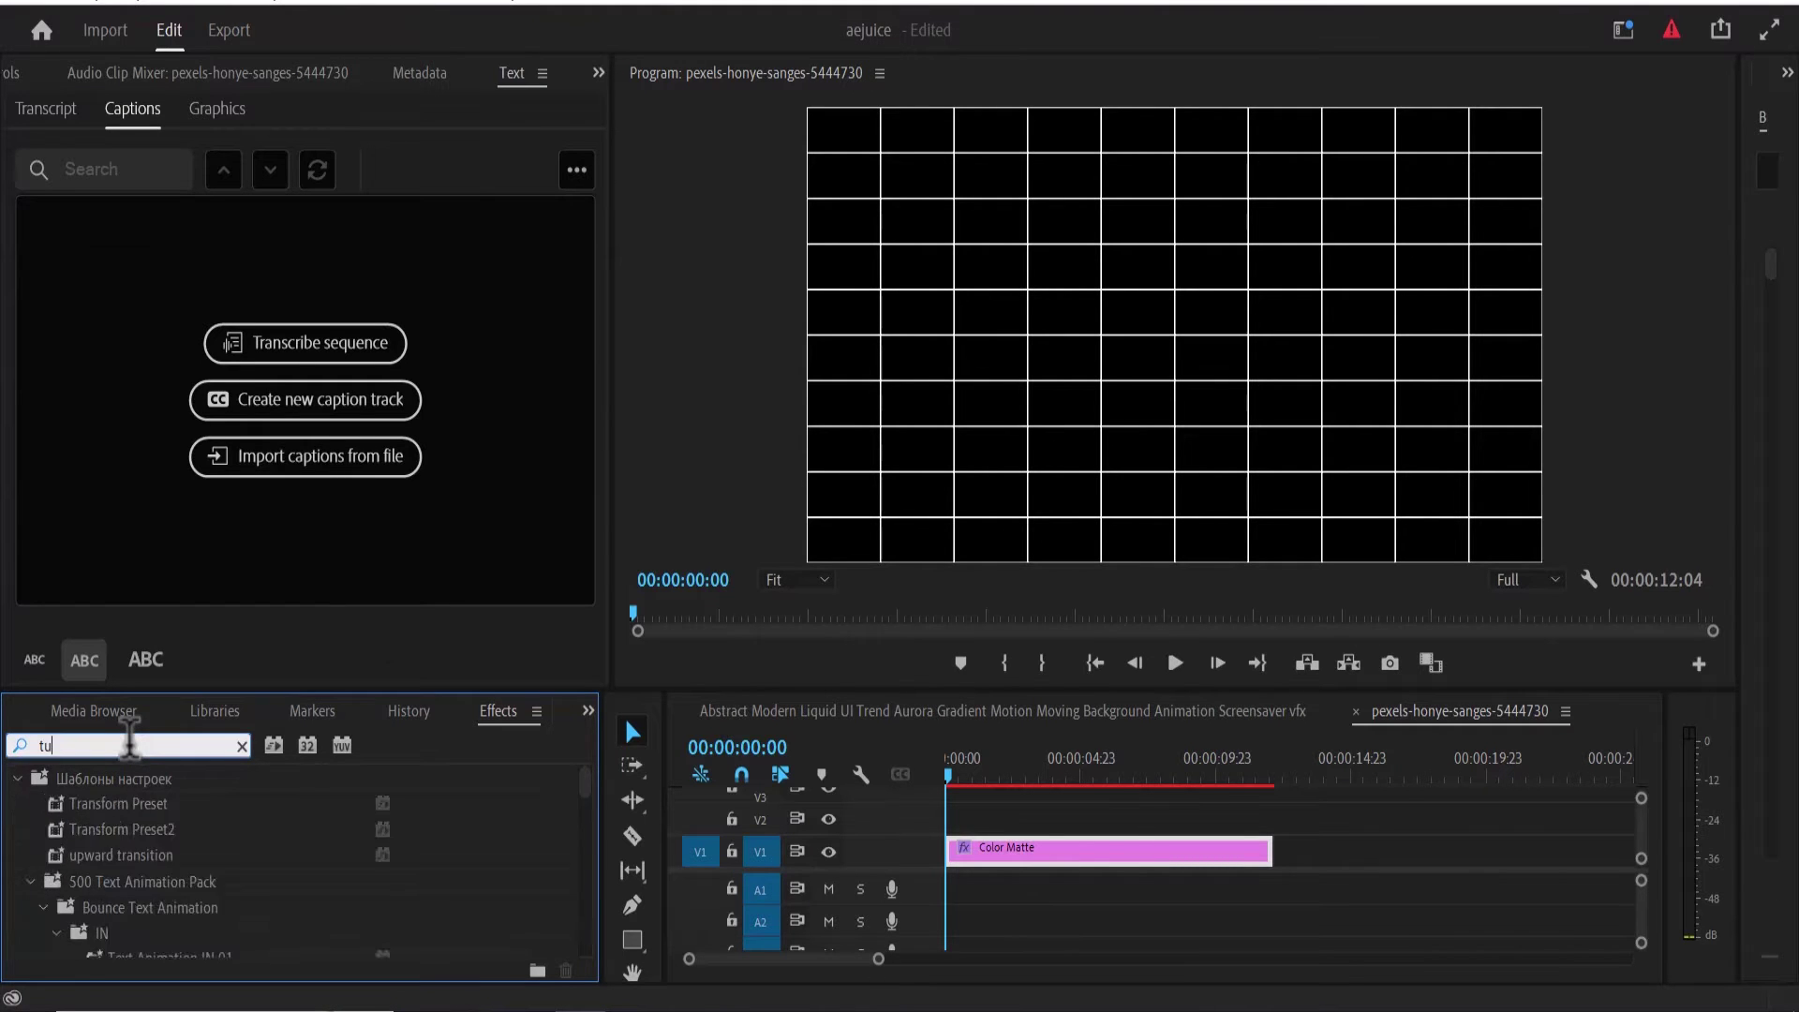
{"action": "type", "text": "rb"}
{"action": "left_click_drag", "start_coordinate": [115, 930], "coordinate": [1007, 855]}
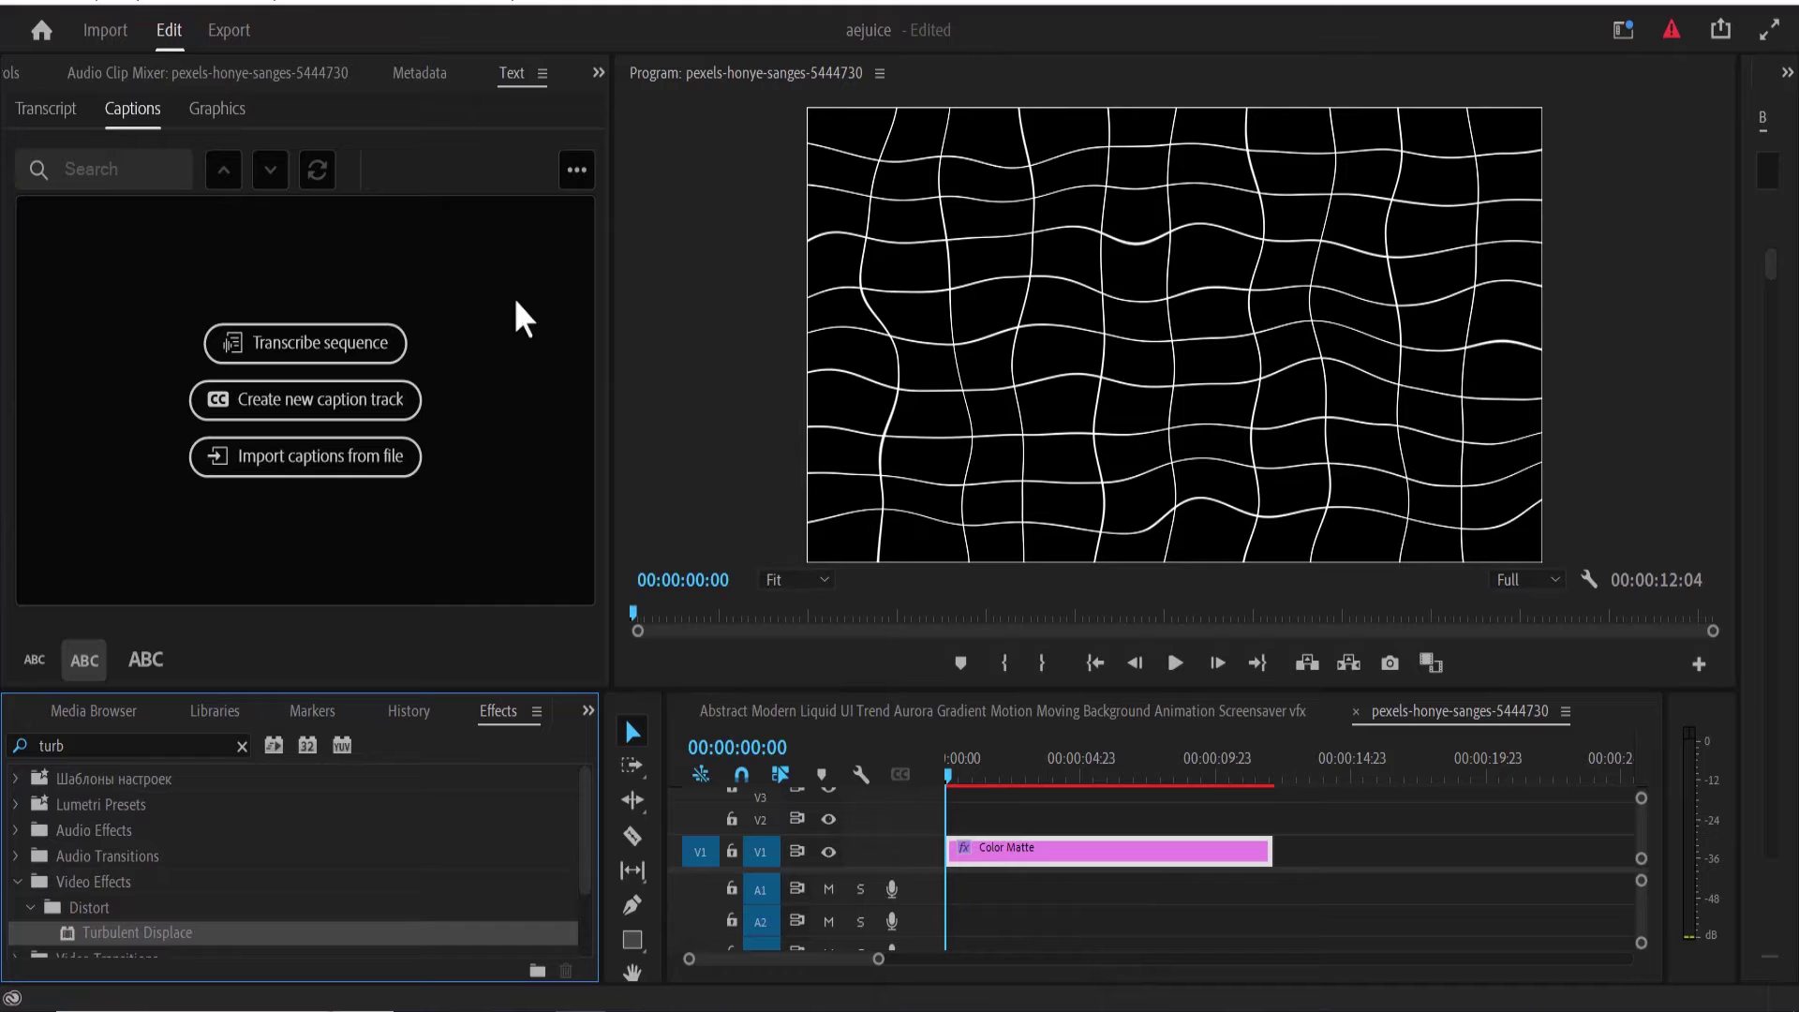
Step: In Effect Controls, set Grid Size From to Width & Height Sliders and disable Turbulent Displace
{"action": "left_click", "coordinate": [597, 74]}
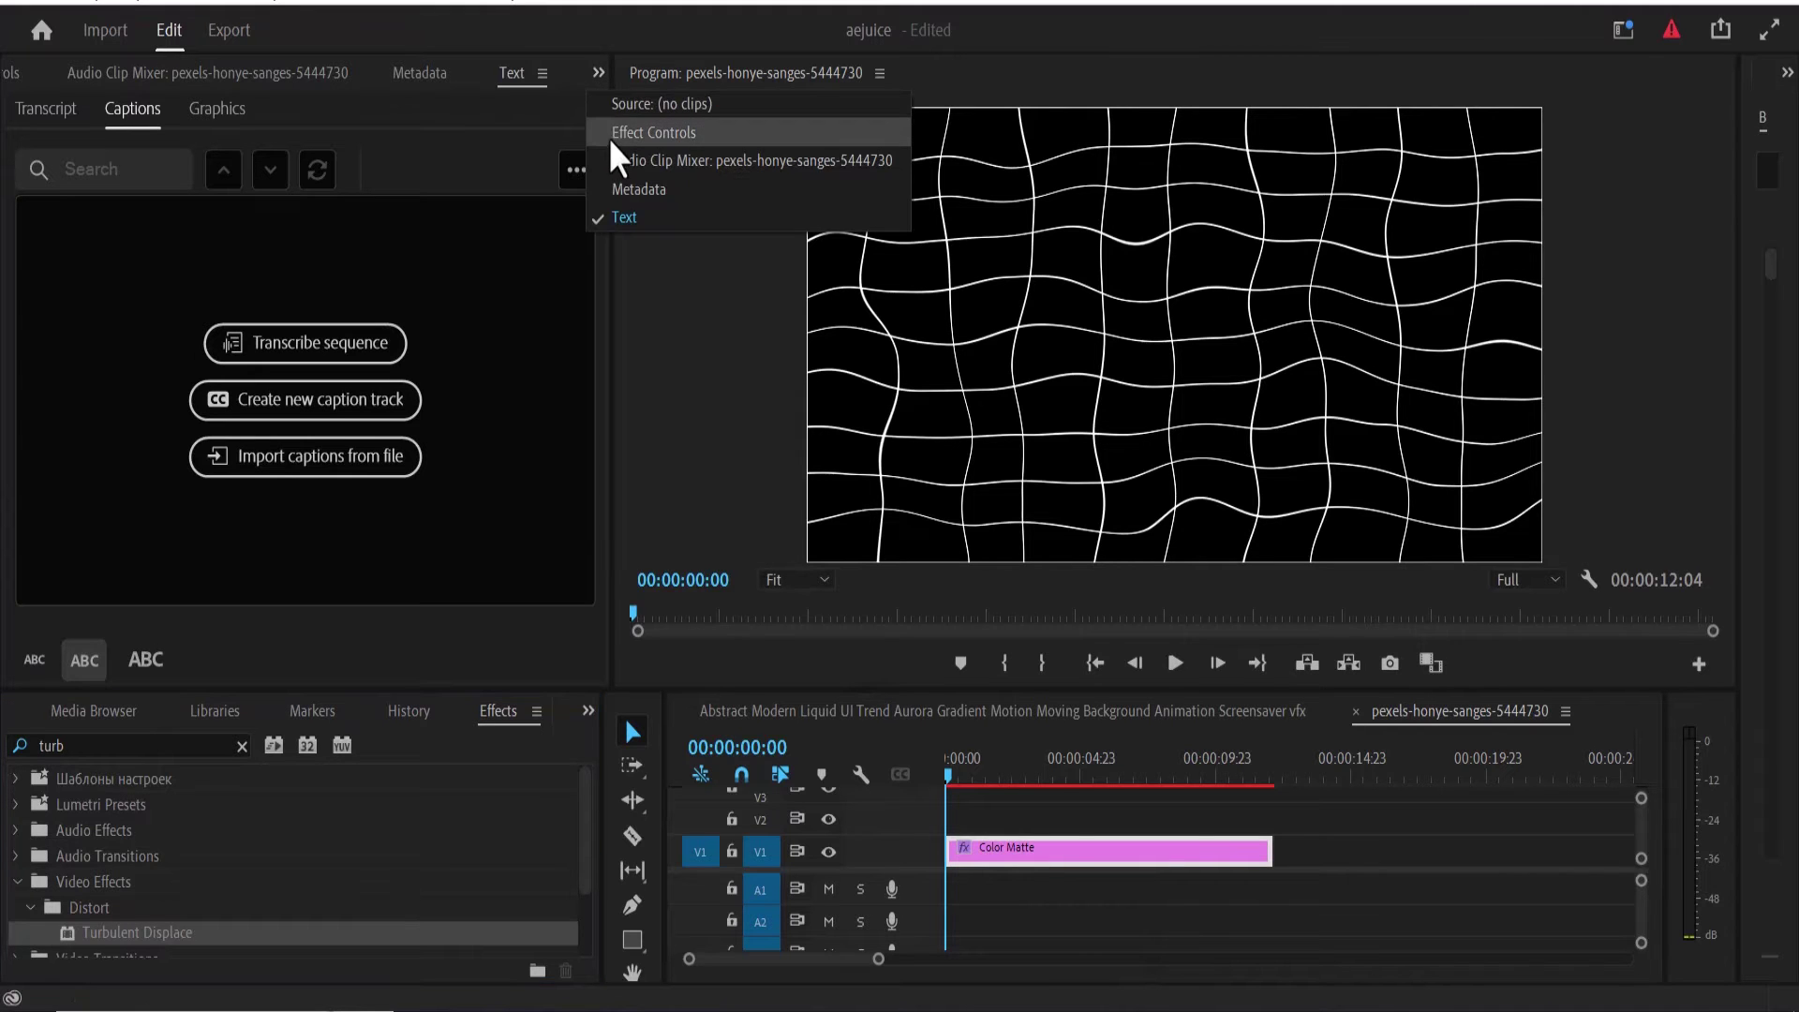
{"action": "left_click", "coordinate": [617, 134]}
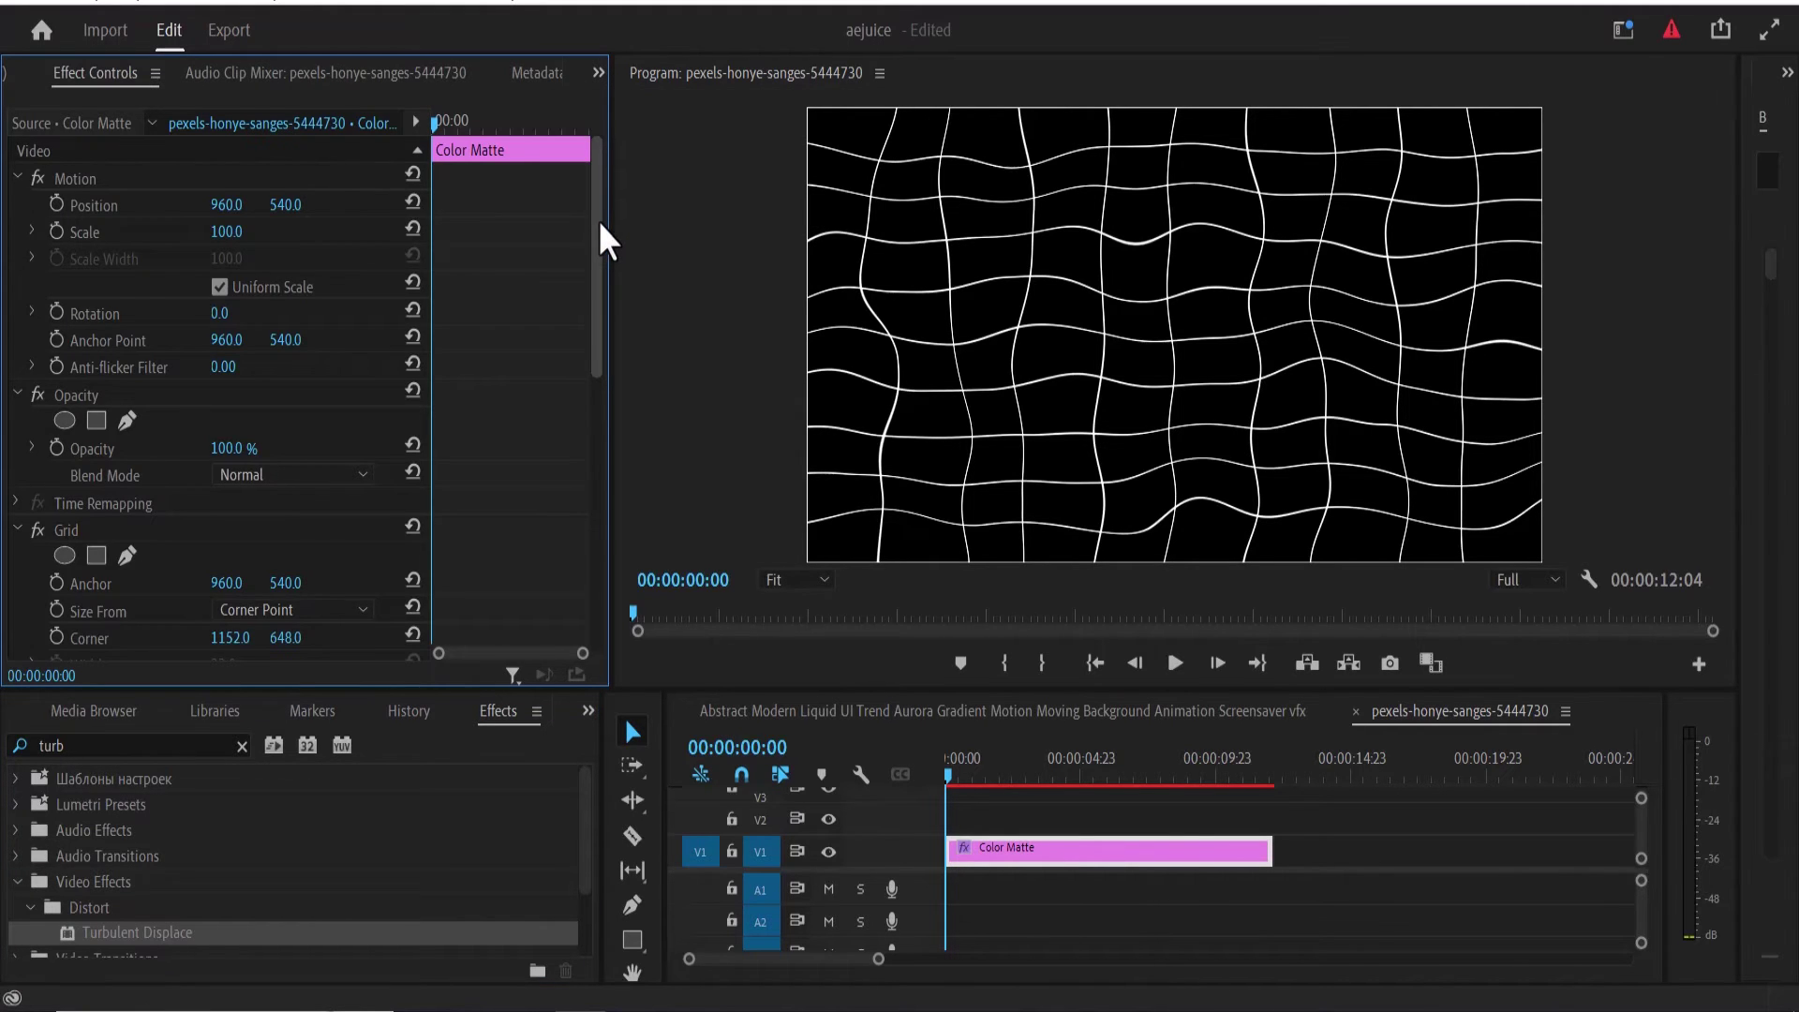
{"action": "scroll", "coordinate": [600, 289], "scroll_direction": "down", "scroll_amount": 3}
{"action": "scroll", "coordinate": [597, 348], "scroll_direction": "down", "scroll_amount": 2}
{"action": "scroll", "coordinate": [597, 347], "scroll_direction": "down", "scroll_amount": 1}
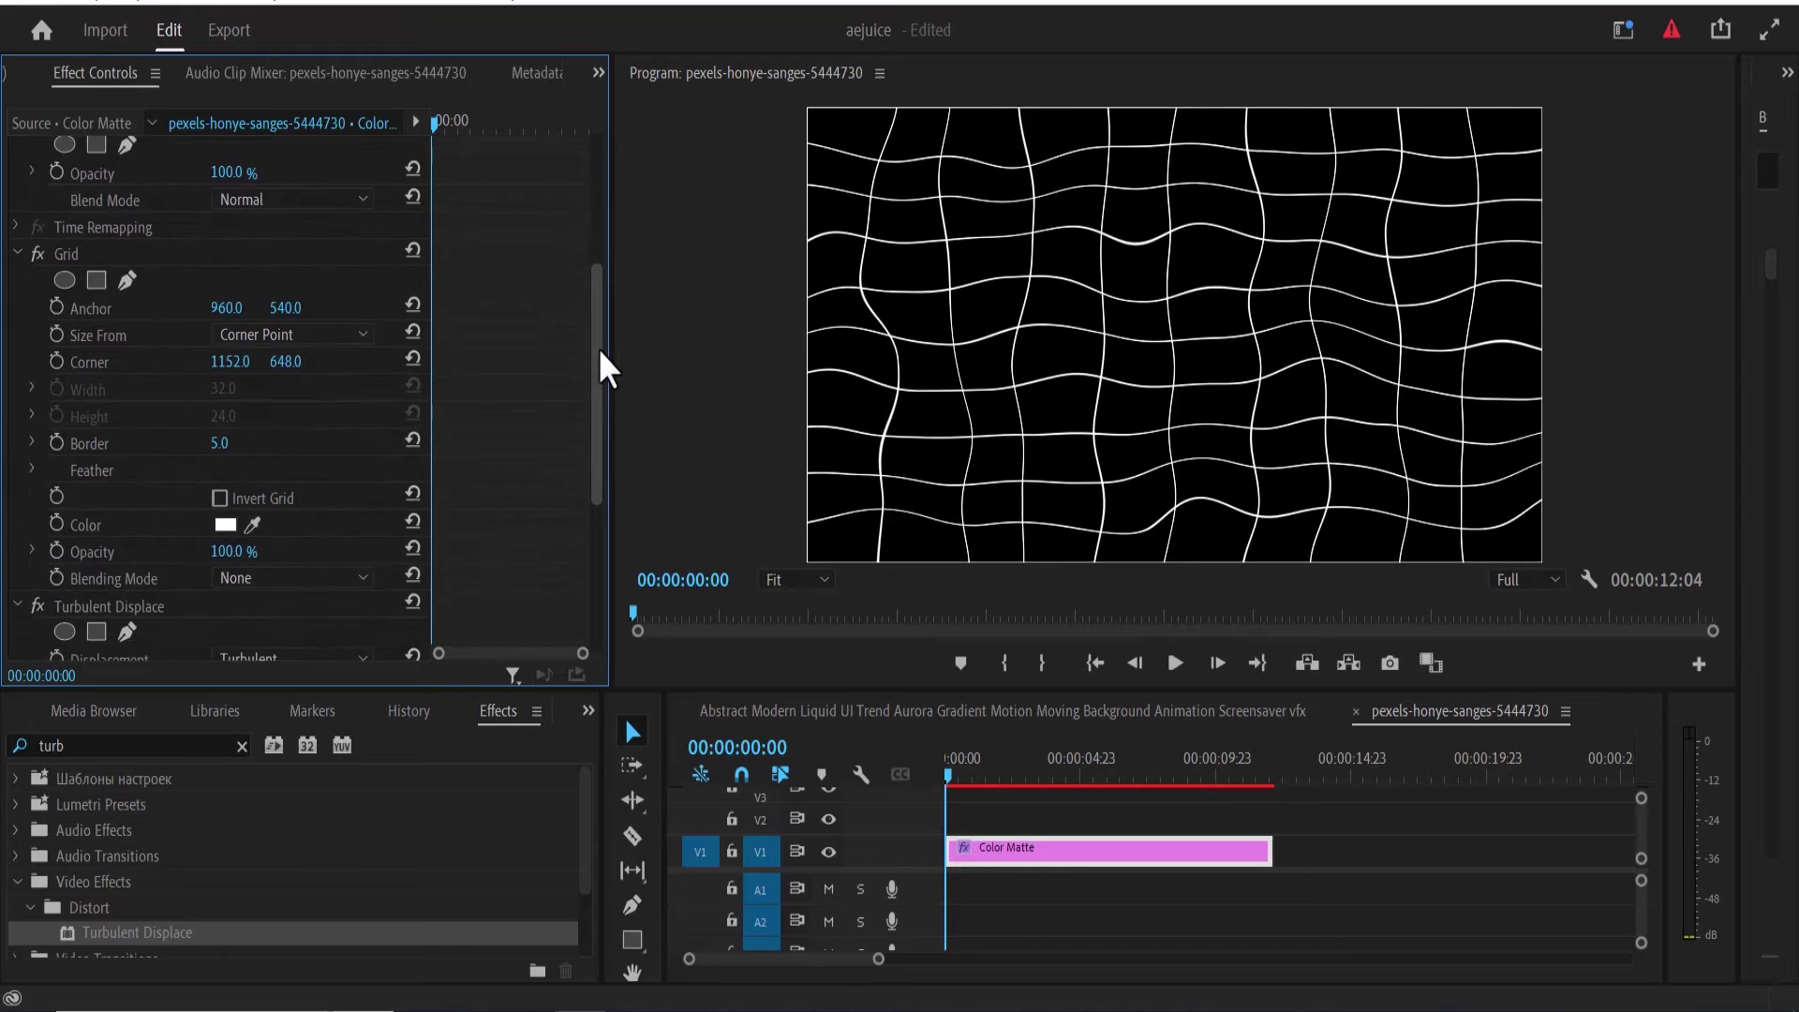
{"action": "left_click", "coordinate": [307, 335]}
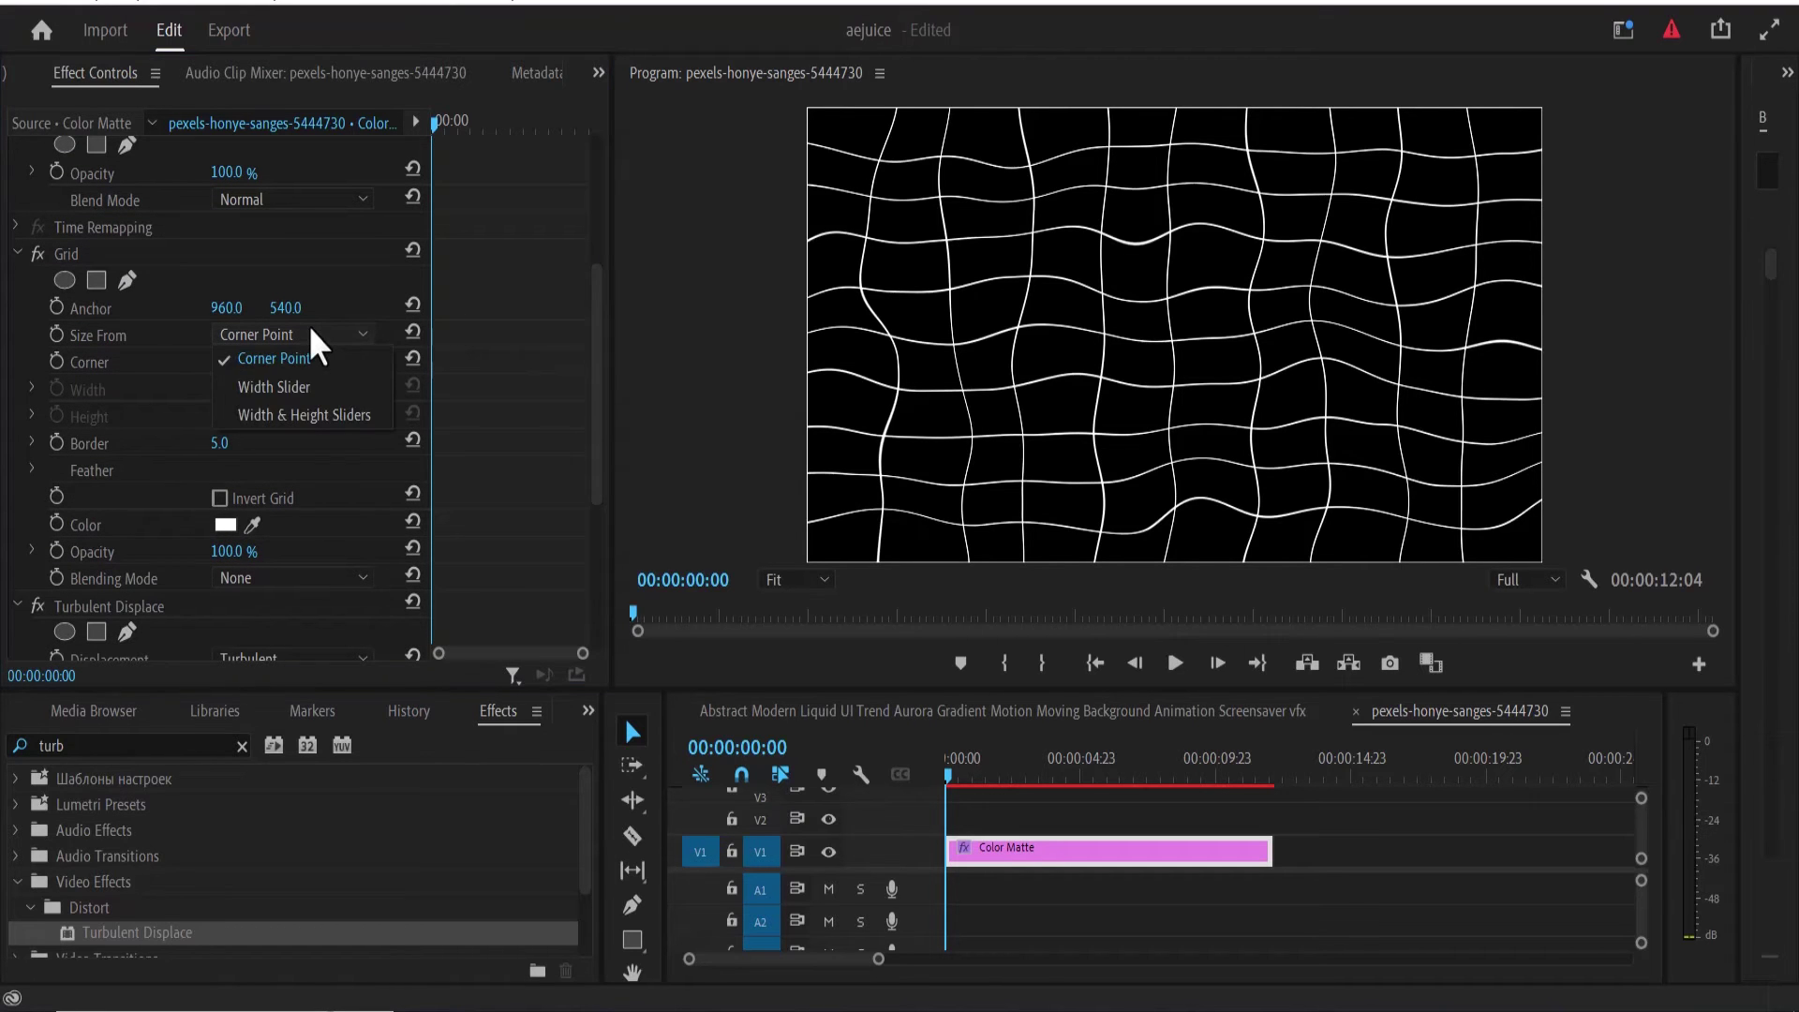
{"action": "left_click", "coordinate": [300, 415]}
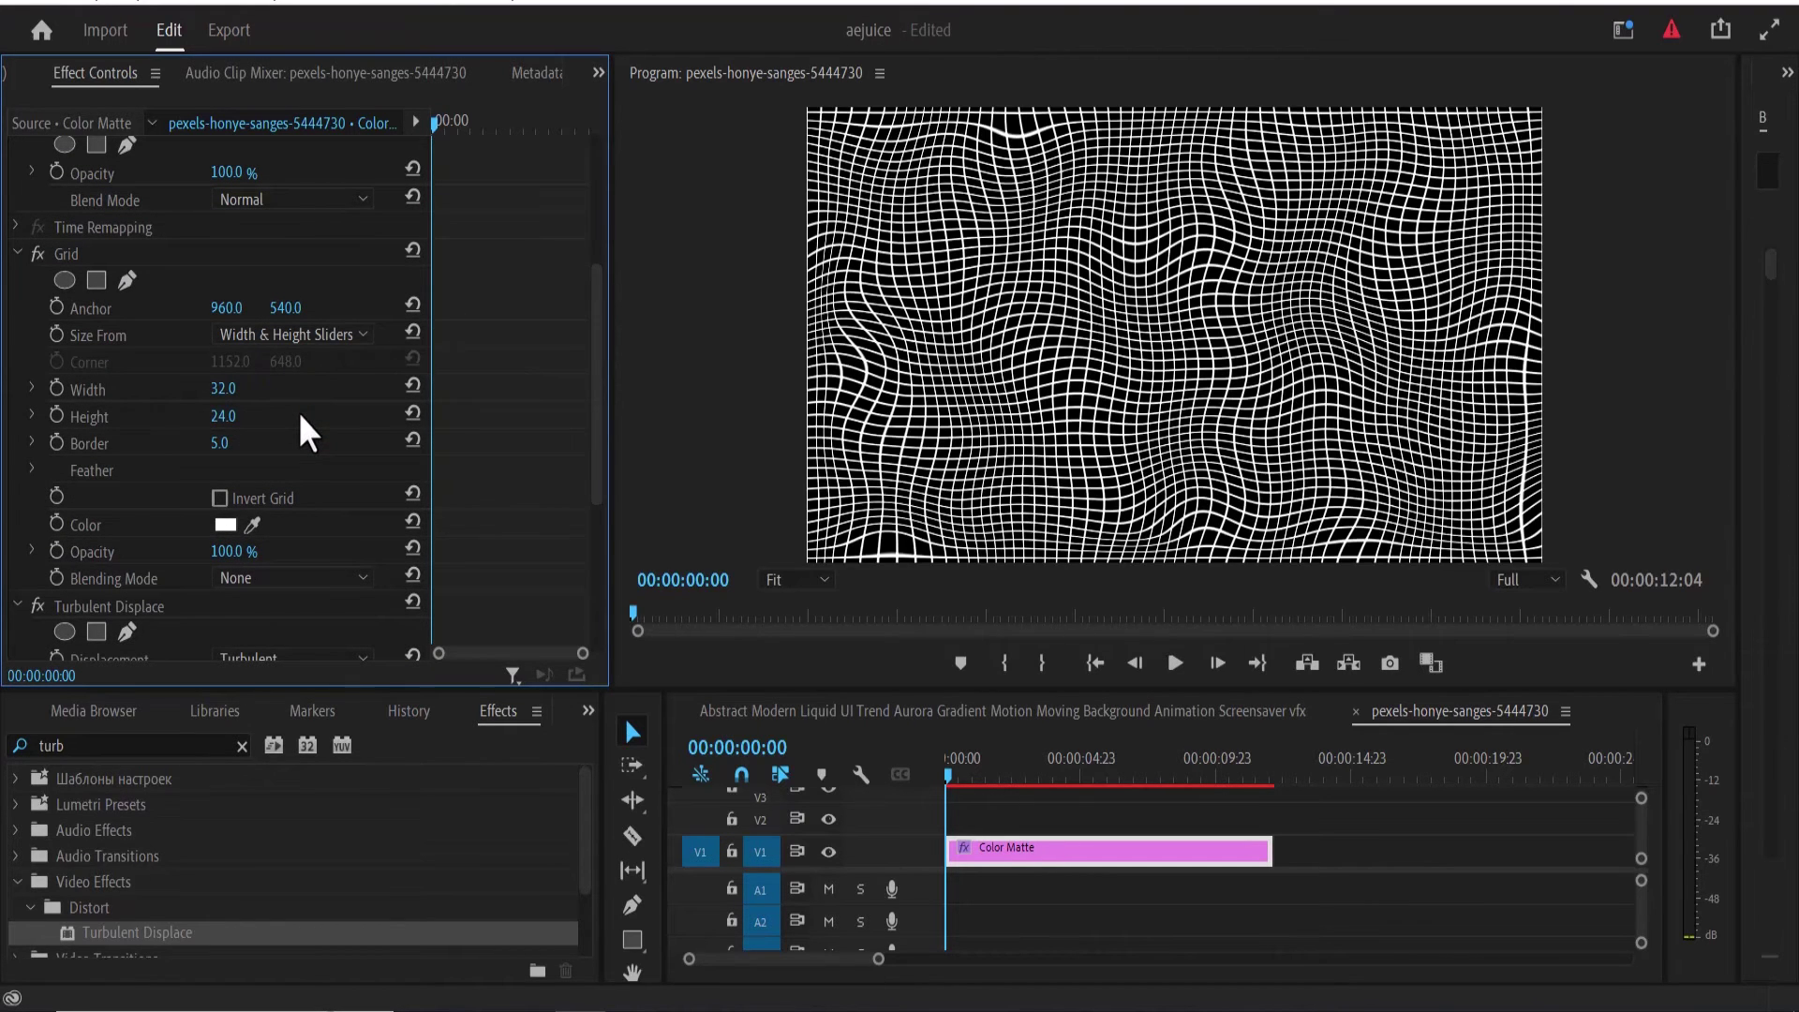
{"action": "left_click", "coordinate": [35, 596]}
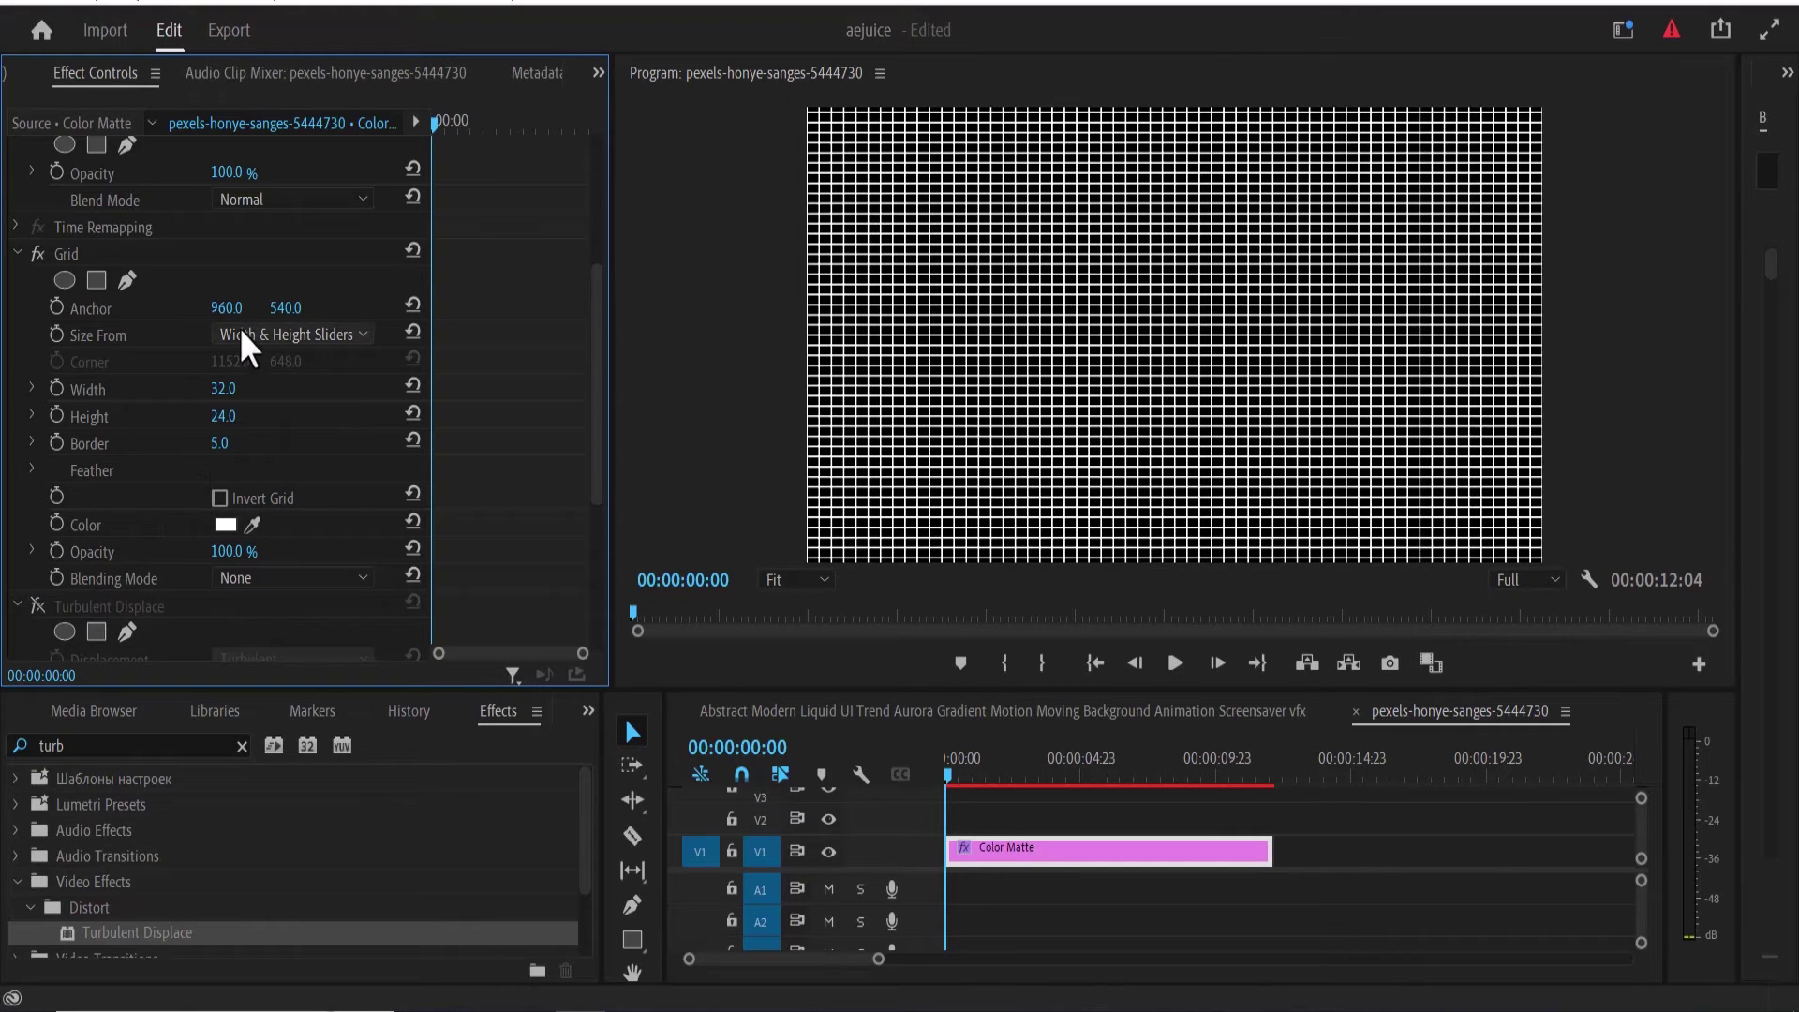
Step: Set the Grid Width to 140, Height to 140 and Border to 6
{"action": "left_click", "coordinate": [225, 390]}
{"action": "type", "text": "140"}
{"action": "key", "text": "Return"}
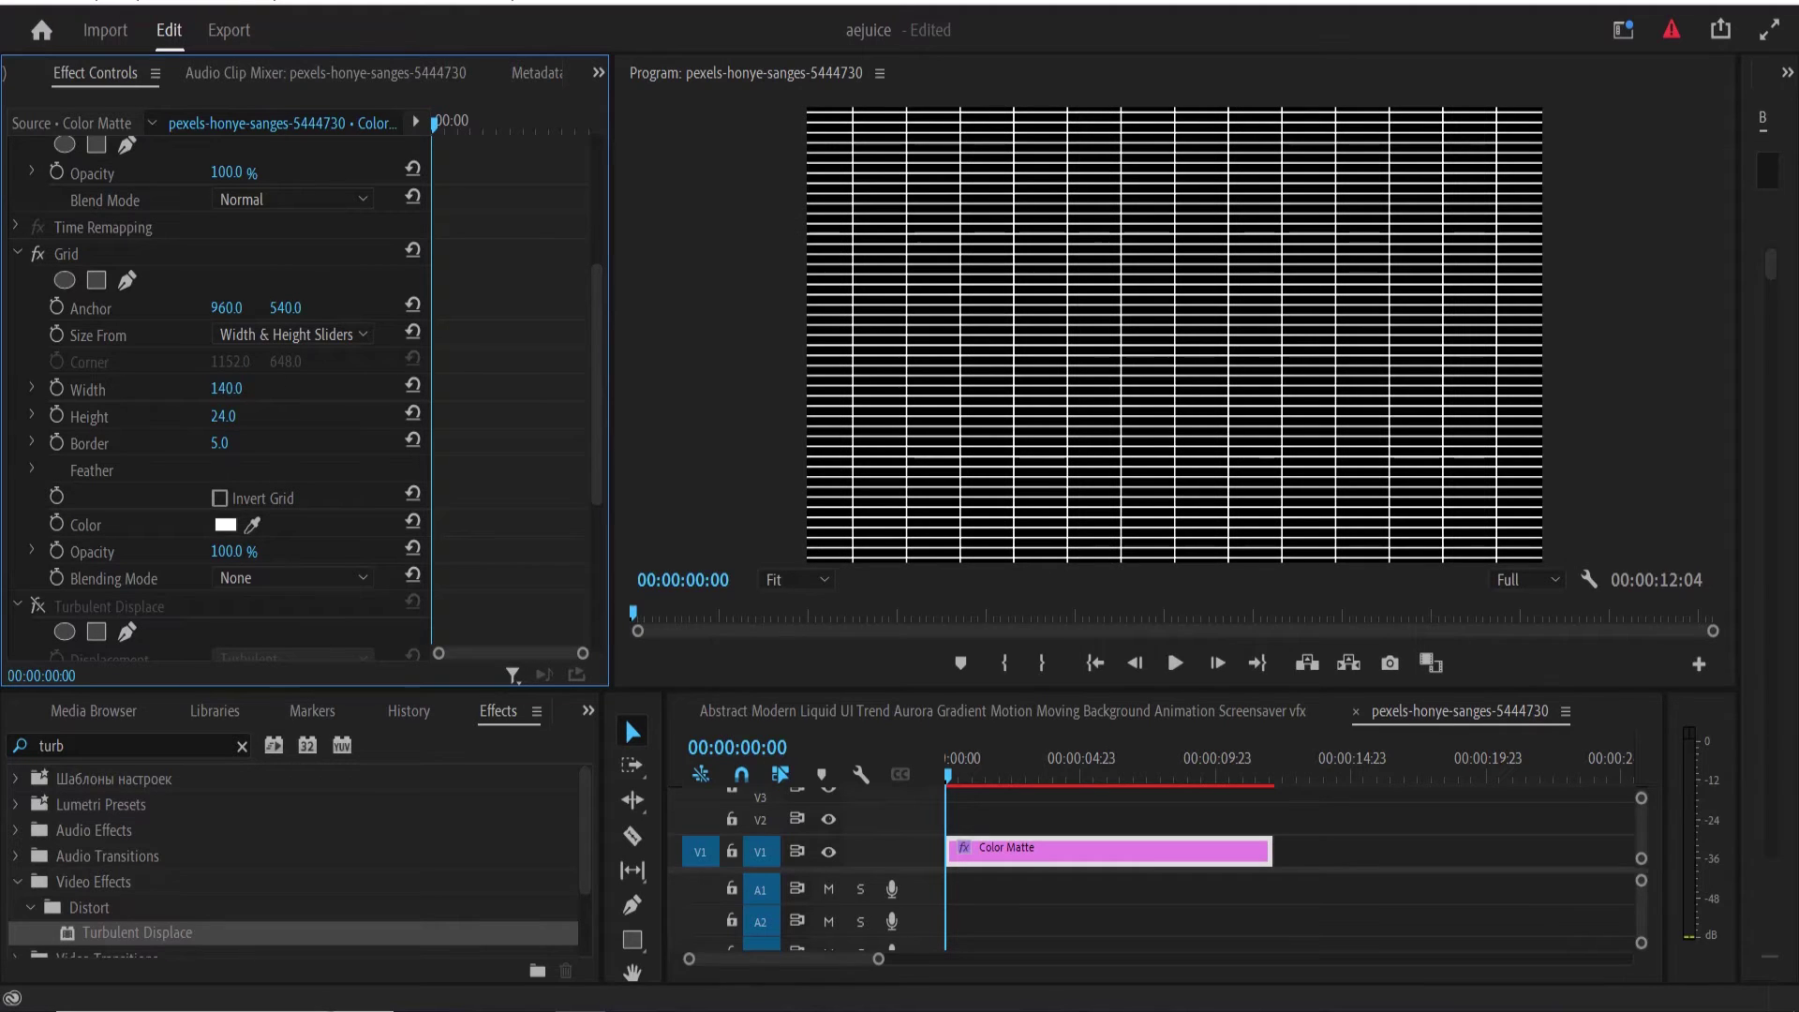
{"action": "type", "text": "140"}
{"action": "key", "text": "Return"}
{"action": "key", "text": "Tab"}
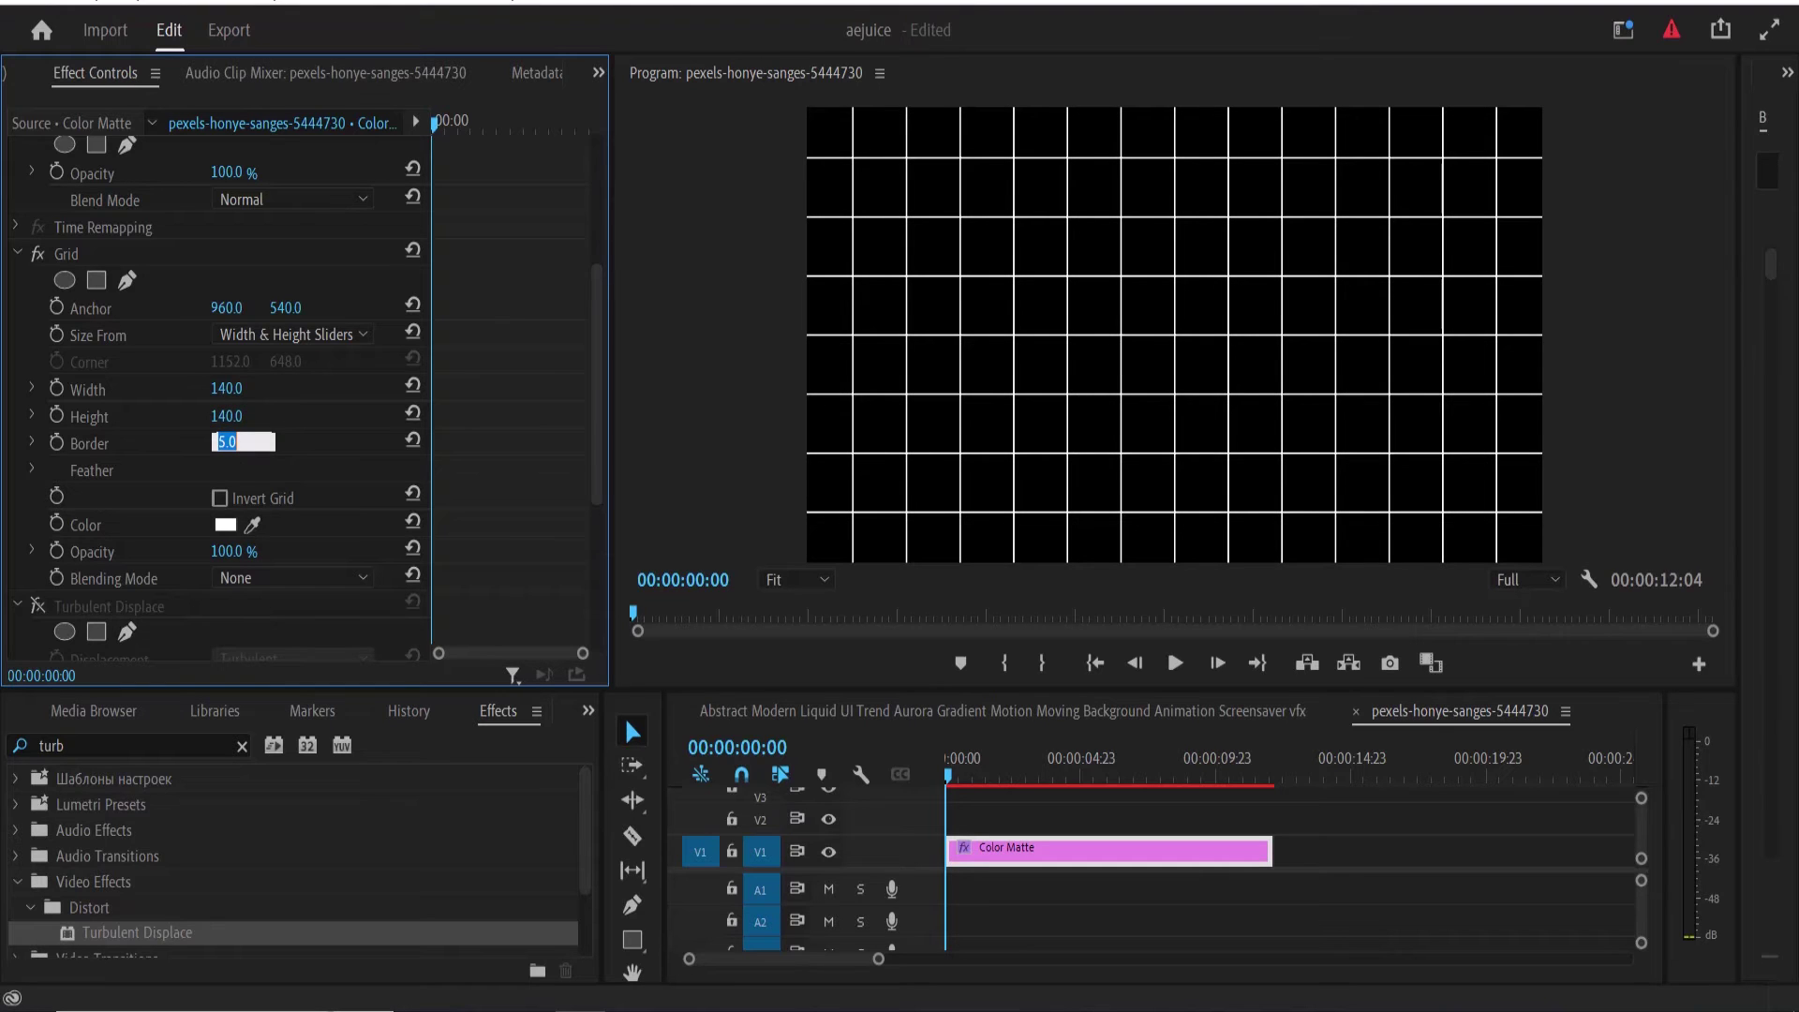
{"action": "type", "text": "6"}
{"action": "key", "text": "Return"}
{"action": "left_click_drag", "start_coordinate": [596, 454], "coordinate": [594, 571]}
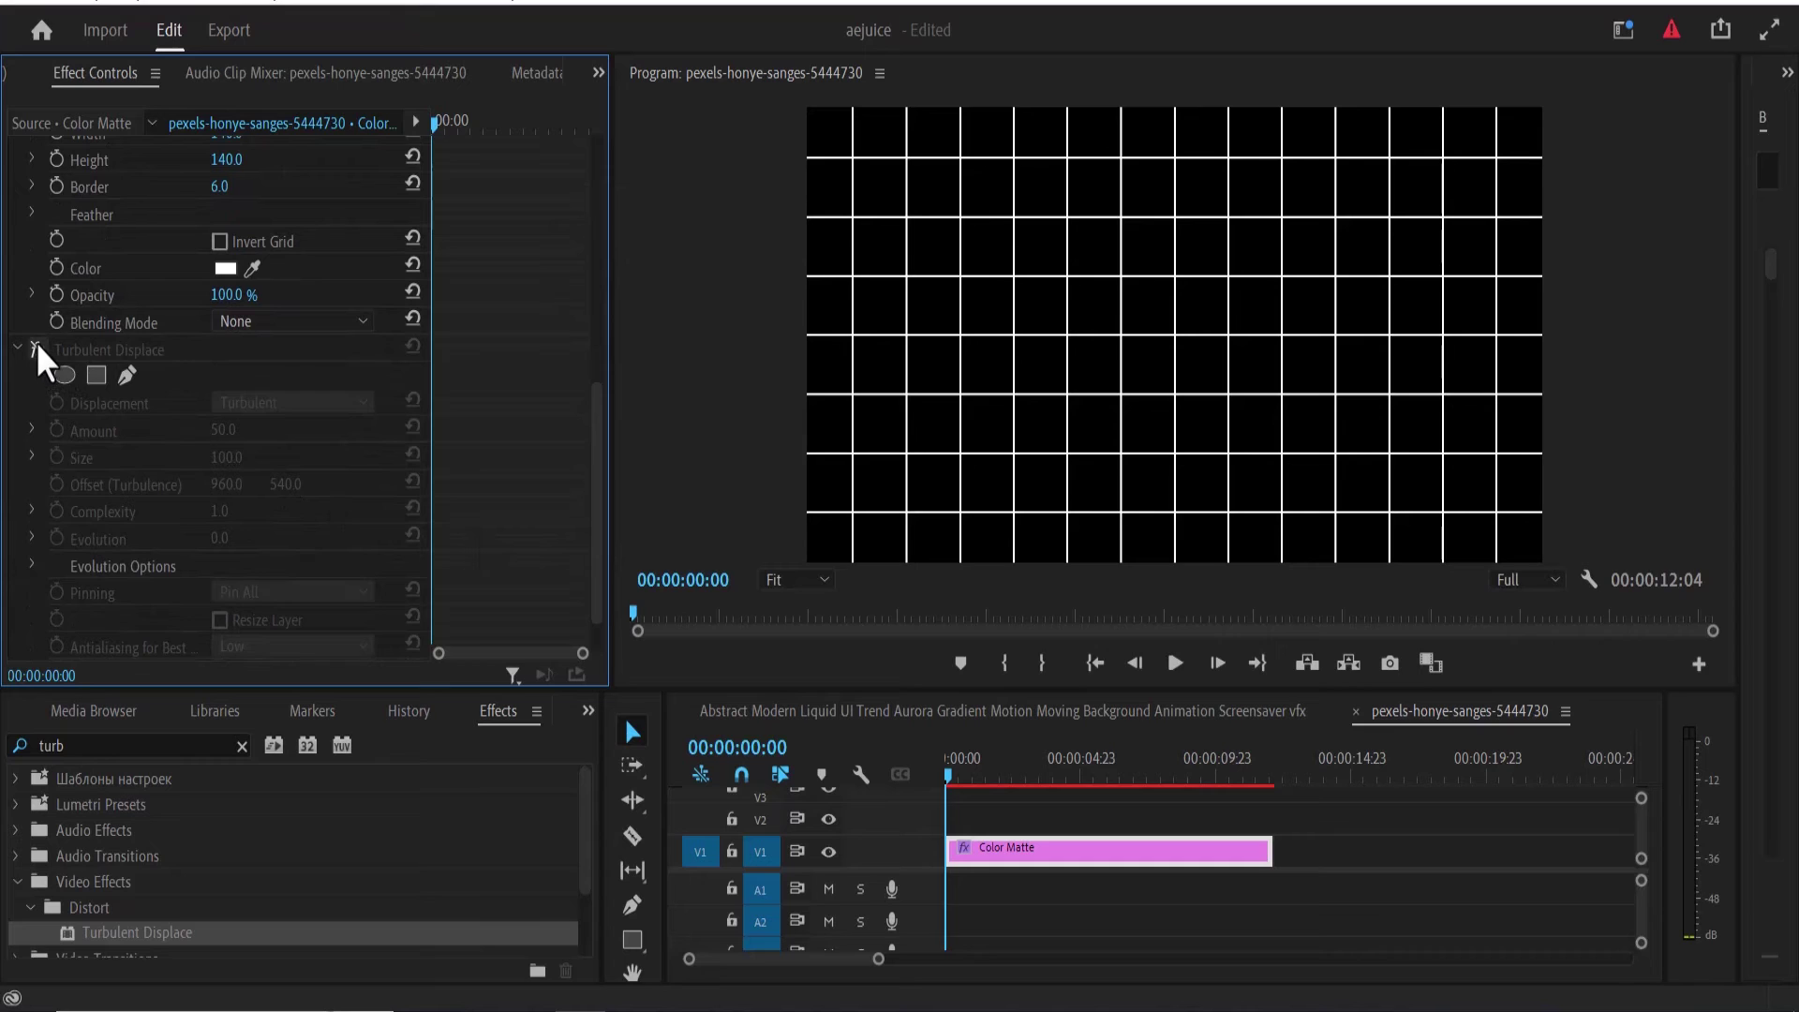
Step: Re-enable Turbulent Displace at Amount 2 and add an Evolution keyframe at 00:00
{"action": "left_click", "coordinate": [36, 347]}
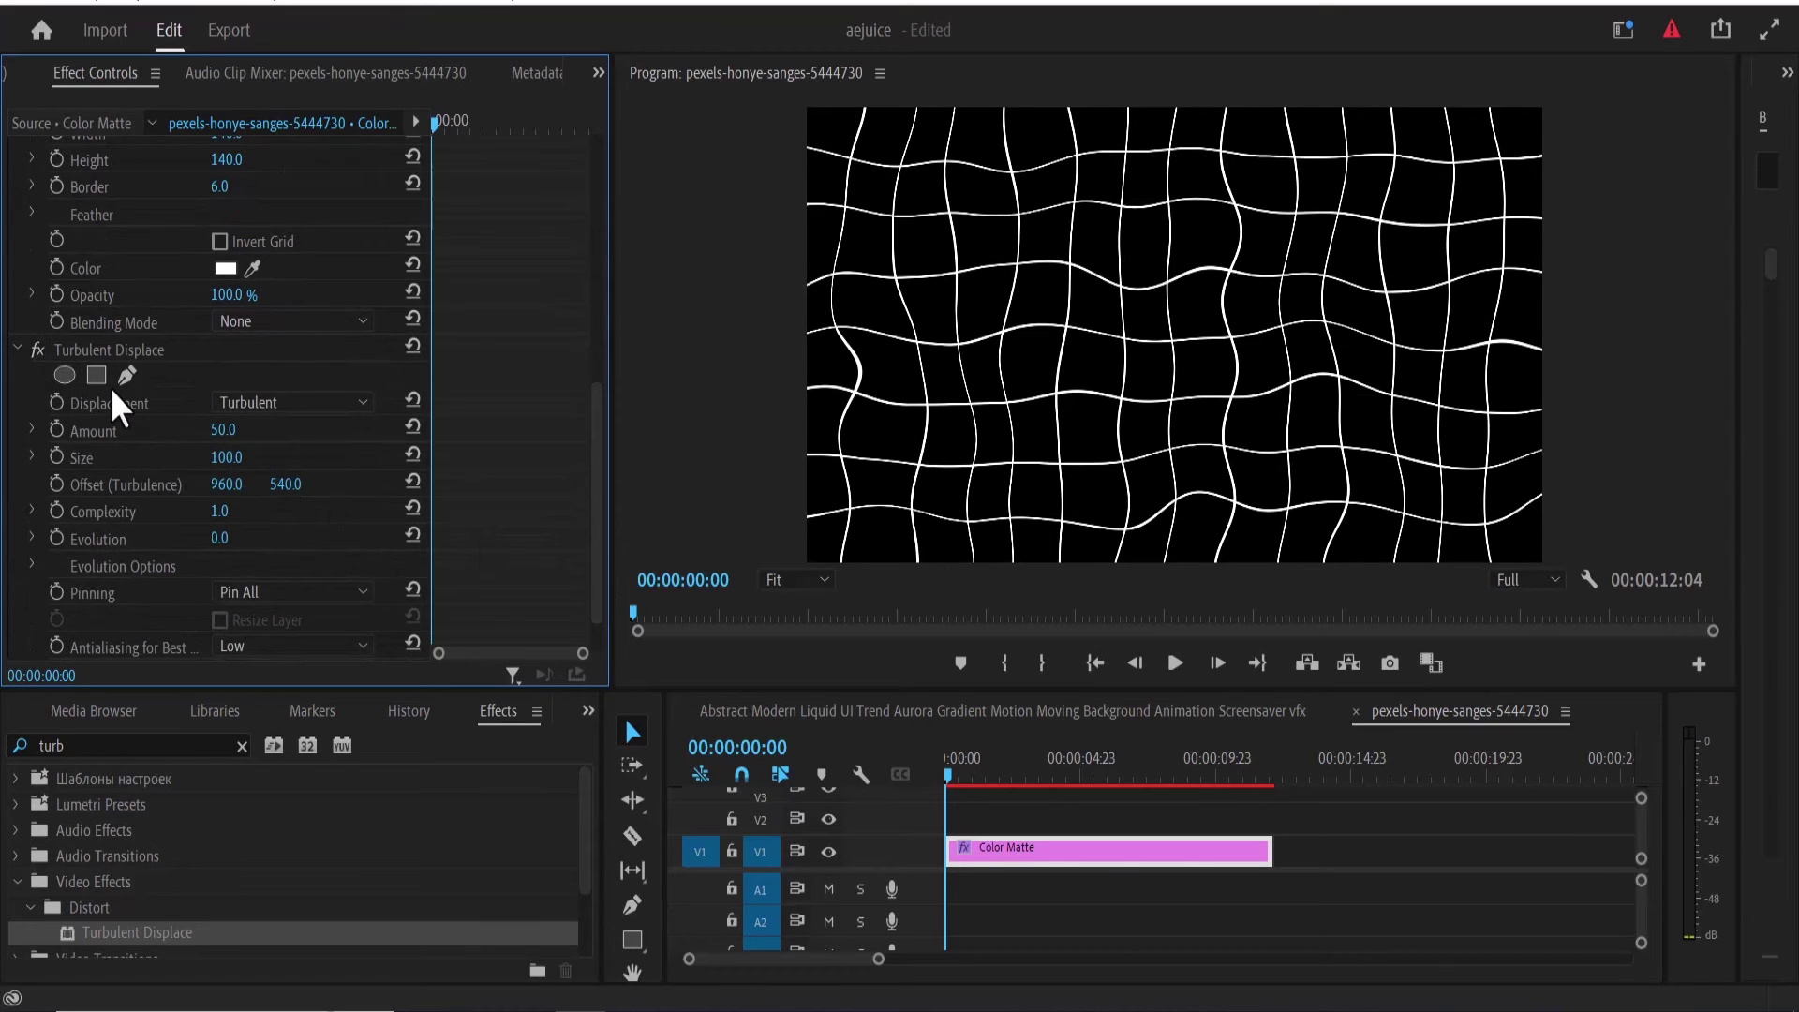
{"action": "left_click", "coordinate": [222, 429]}
{"action": "type", "text": "2"}
{"action": "key", "text": "Return"}
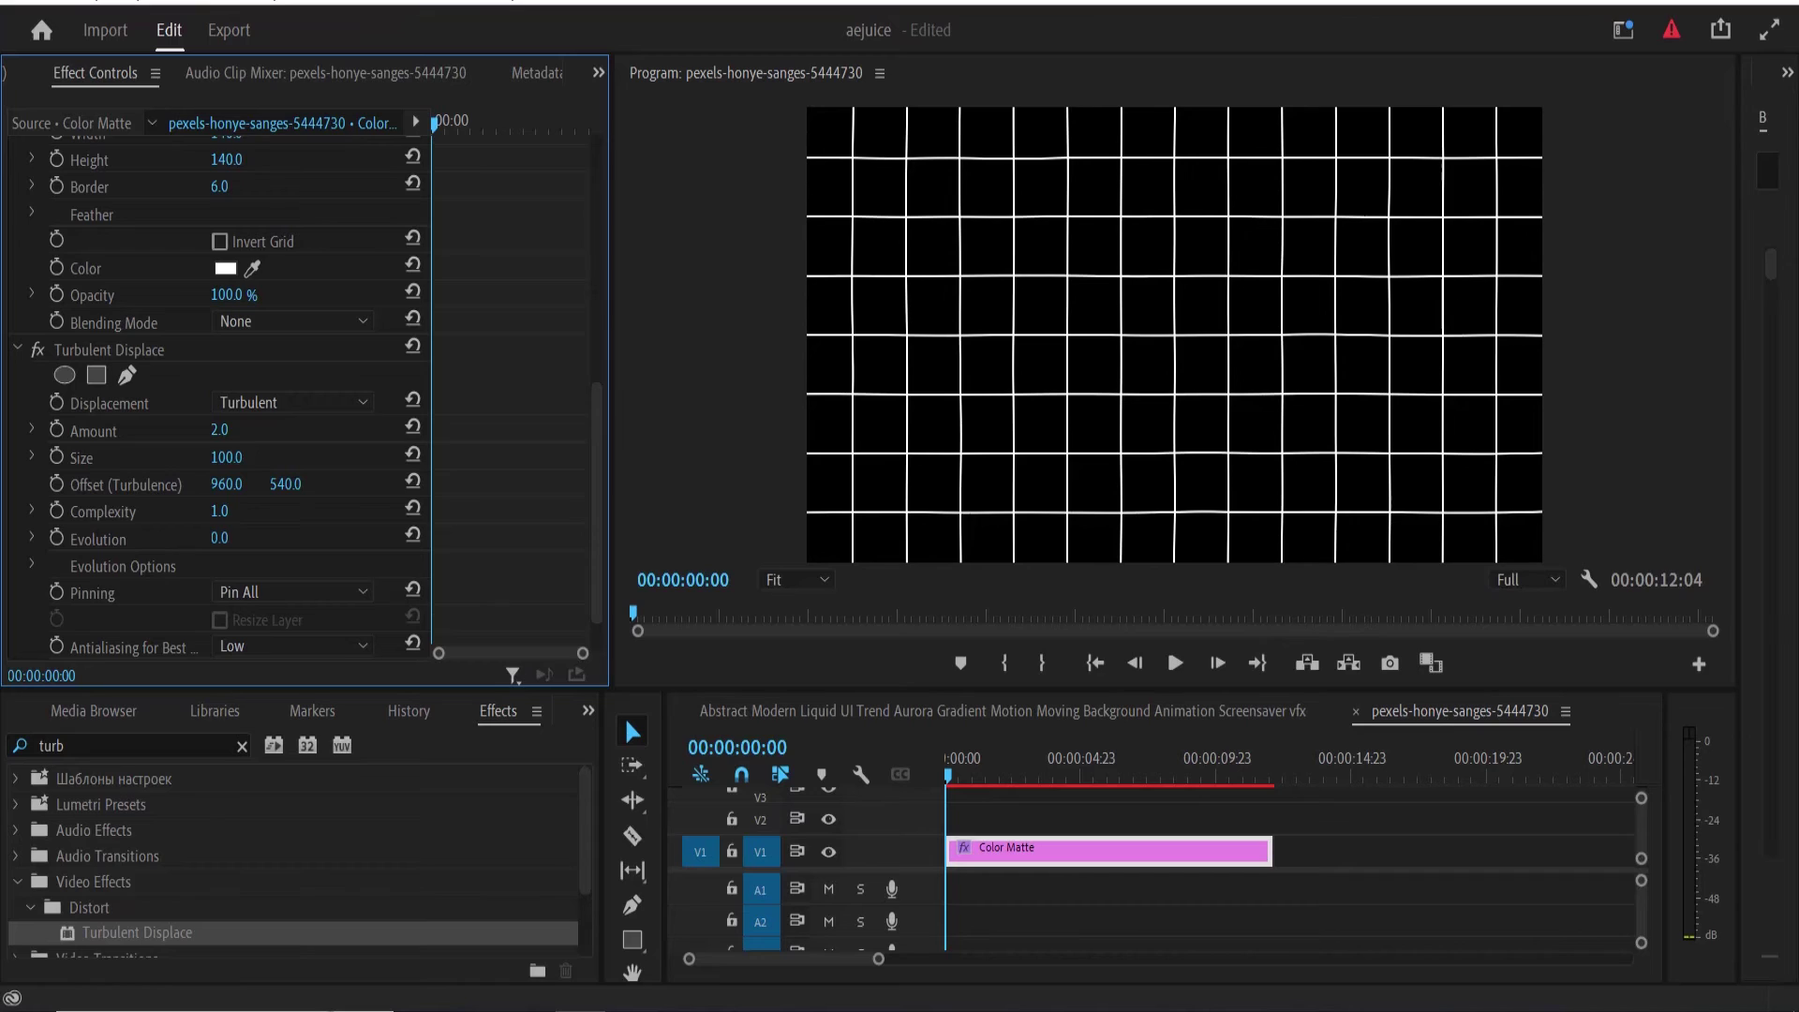
{"action": "left_click", "coordinate": [54, 535]}
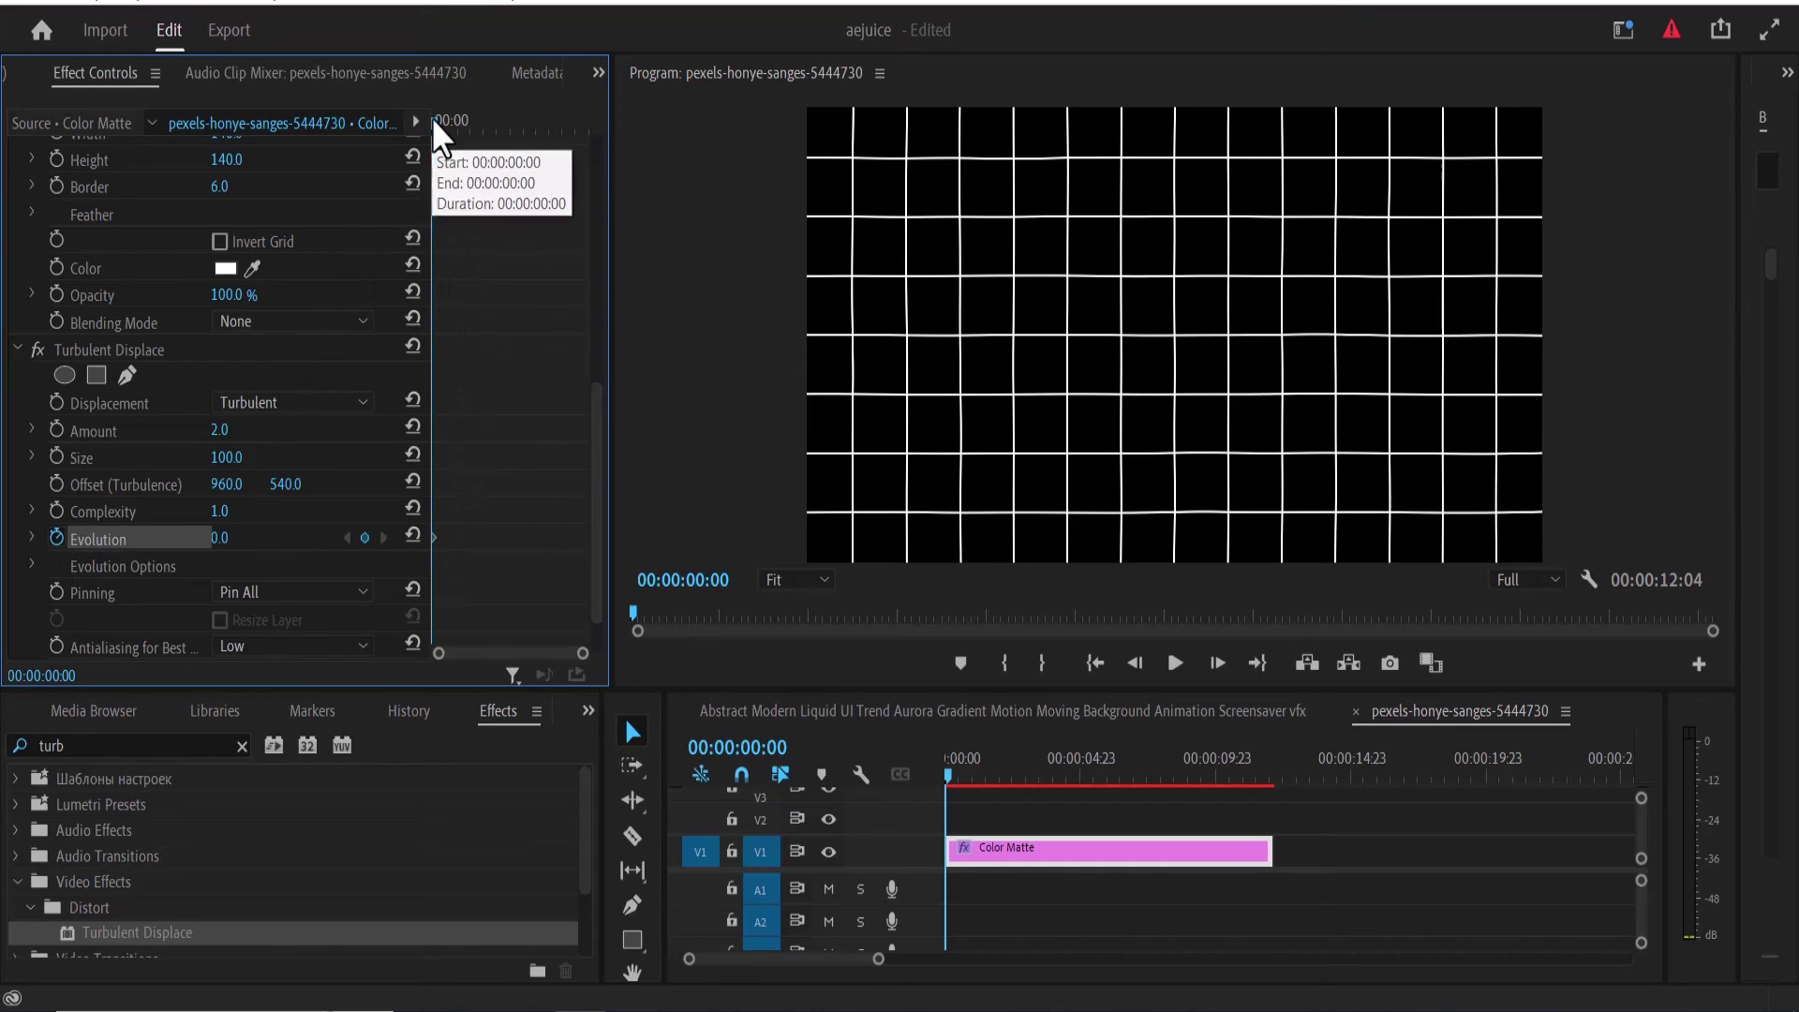
Step: At the clip end, set Evolution to 500 (1x140°) as the second keyframe
{"action": "left_click_drag", "start_coordinate": [432, 120], "coordinate": [587, 131]}
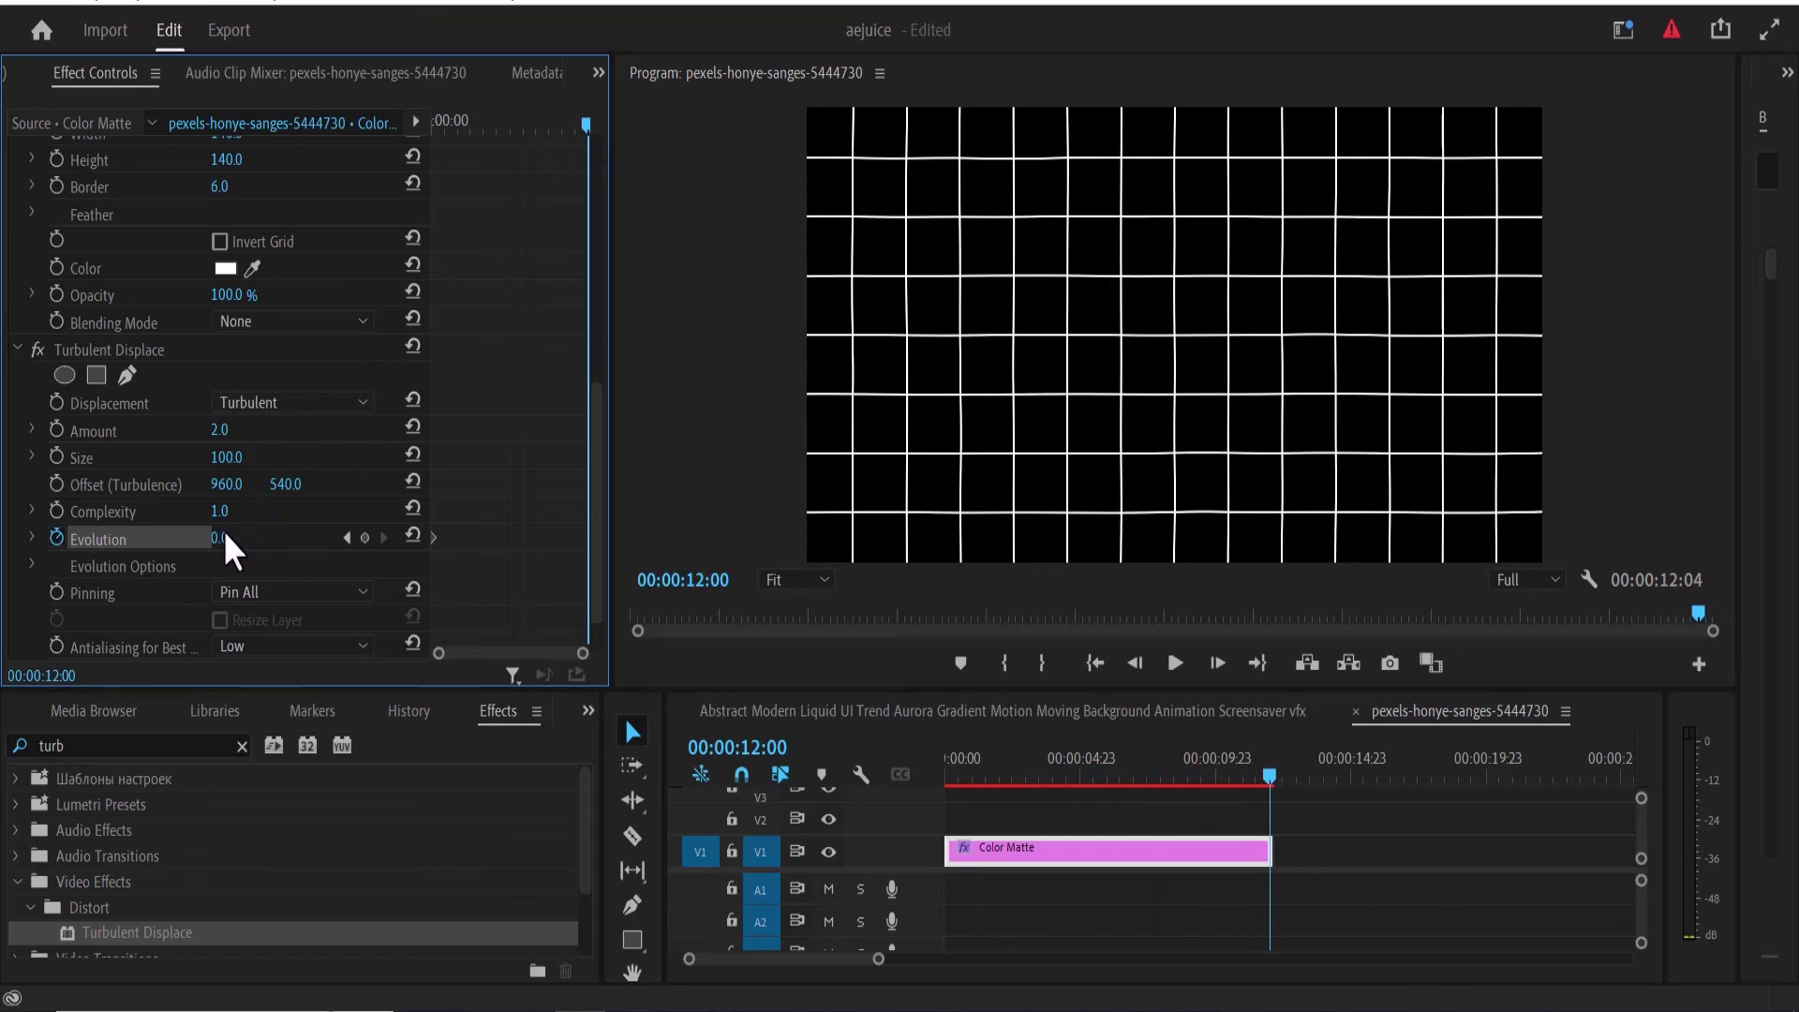
{"action": "type", "text": "500"}
{"action": "key", "text": "Return"}
{"action": "left_click", "coordinate": [238, 538]}
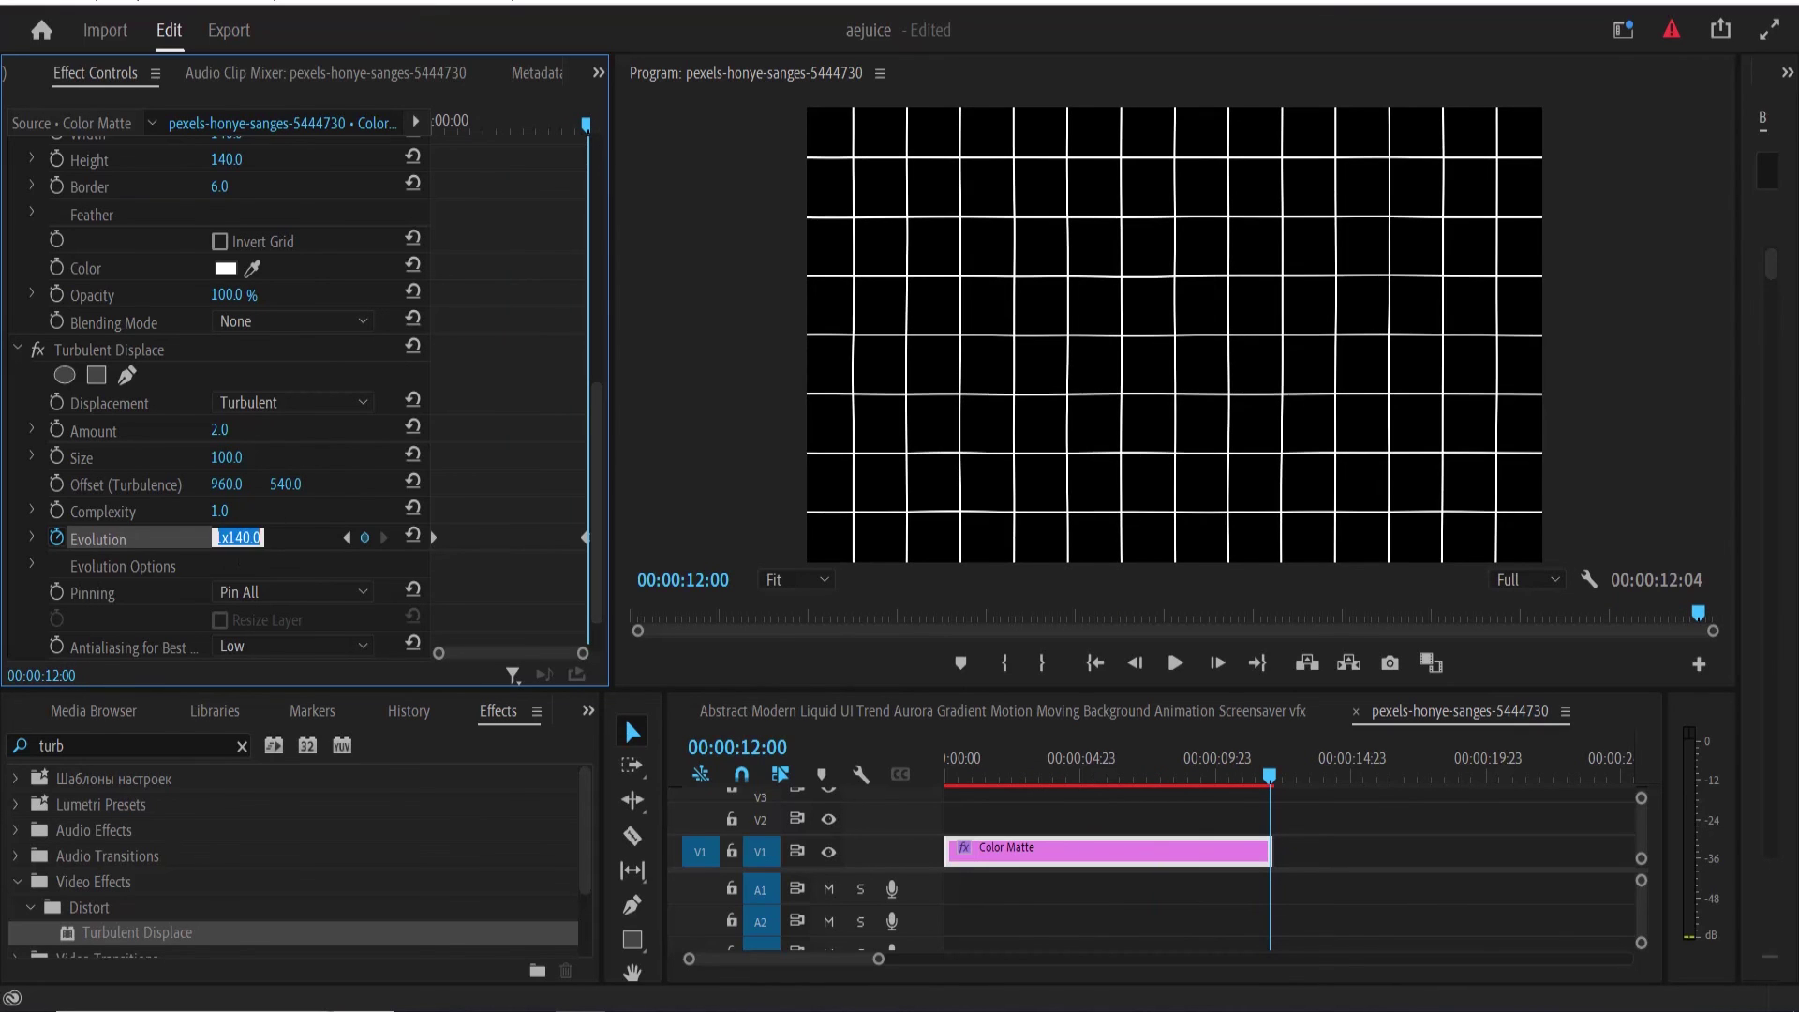
{"action": "key", "text": "Return"}
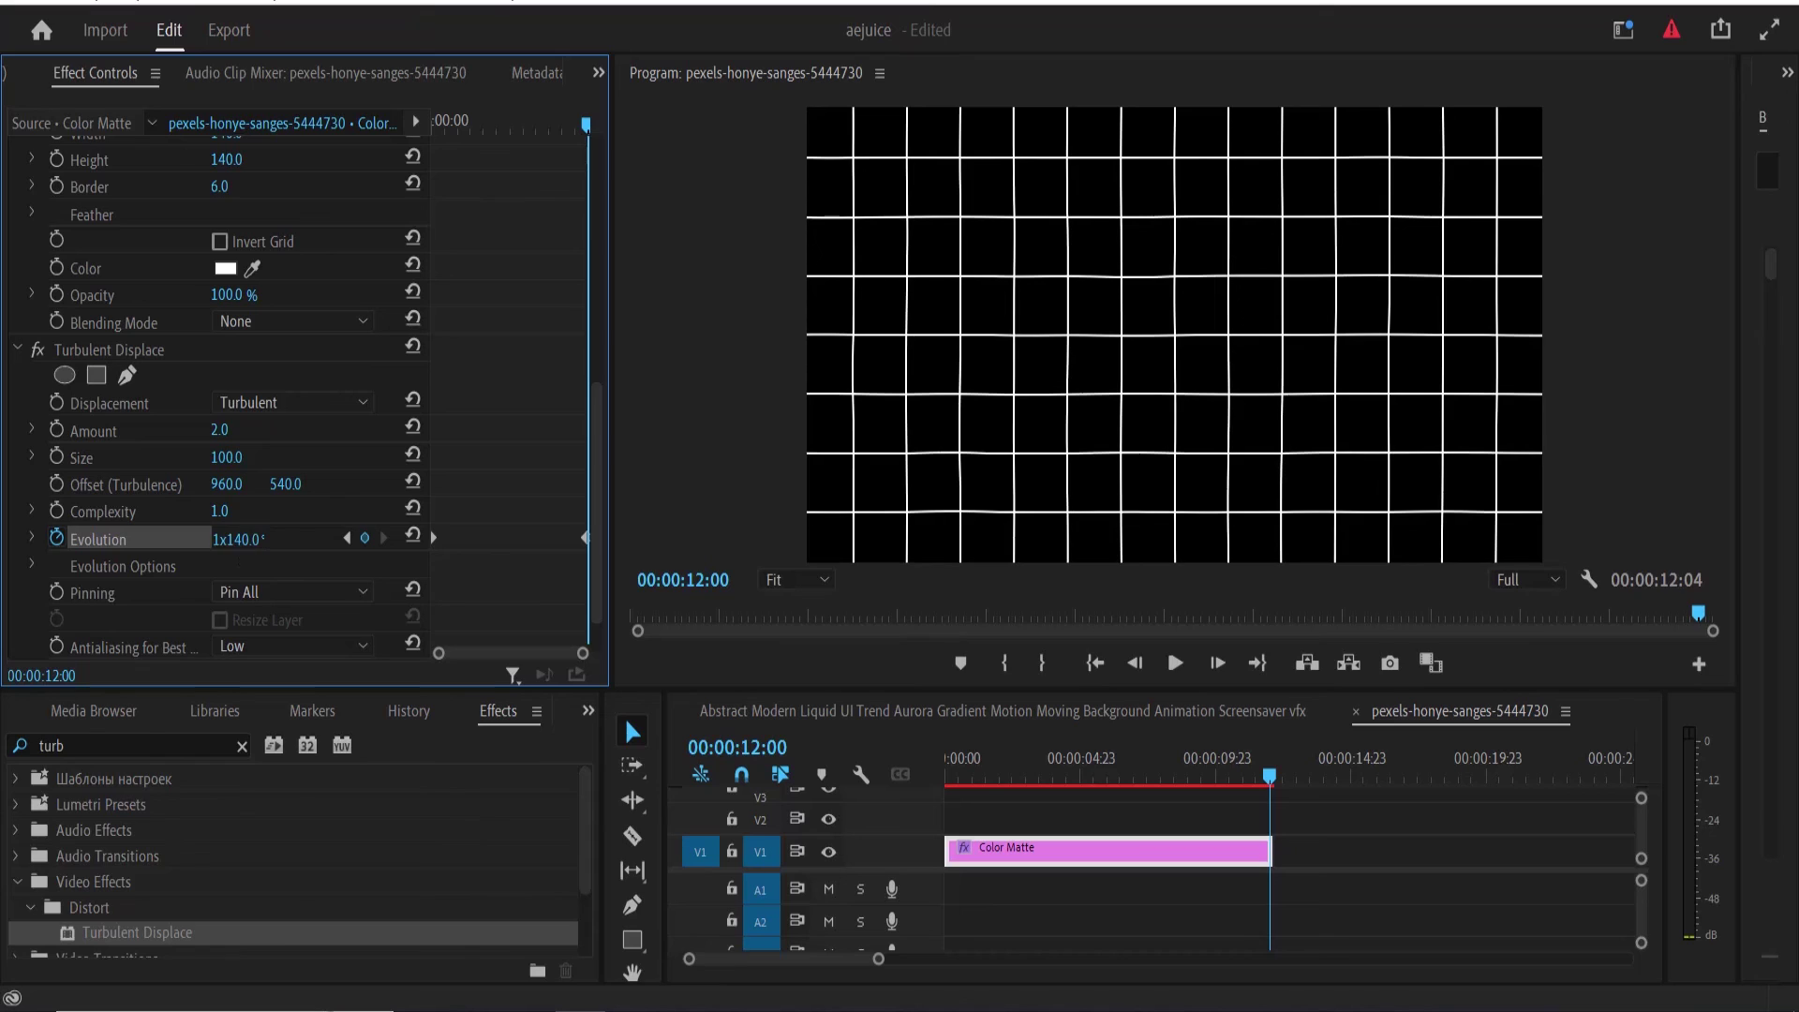